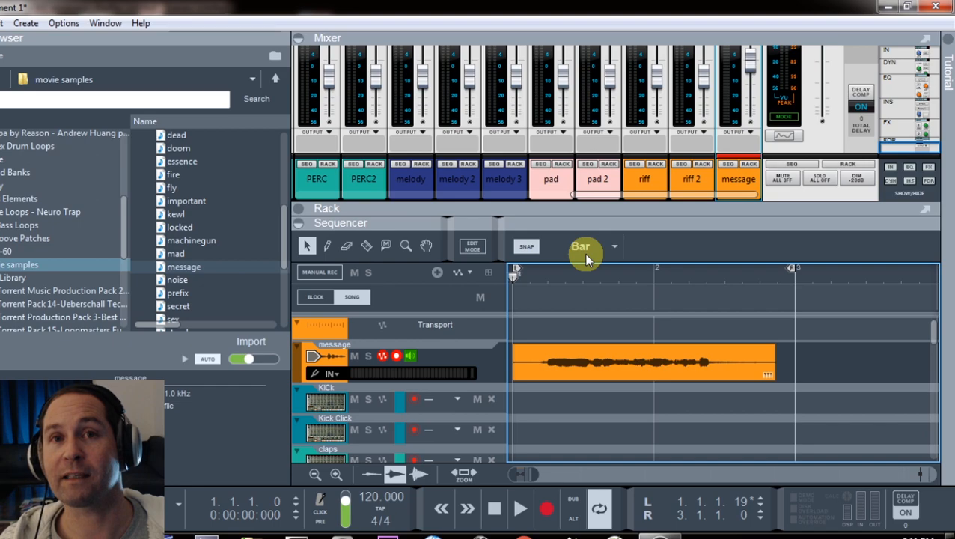
Set the snap value to 1/32 and cut the message audio clip into short slices with the Razor tool.
{"action": "left_click", "coordinate": [585, 255]}
{"action": "left_click", "coordinate": [578, 390]}
{"action": "left_click", "coordinate": [366, 247]}
{"action": "left_click", "coordinate": [563, 363]}
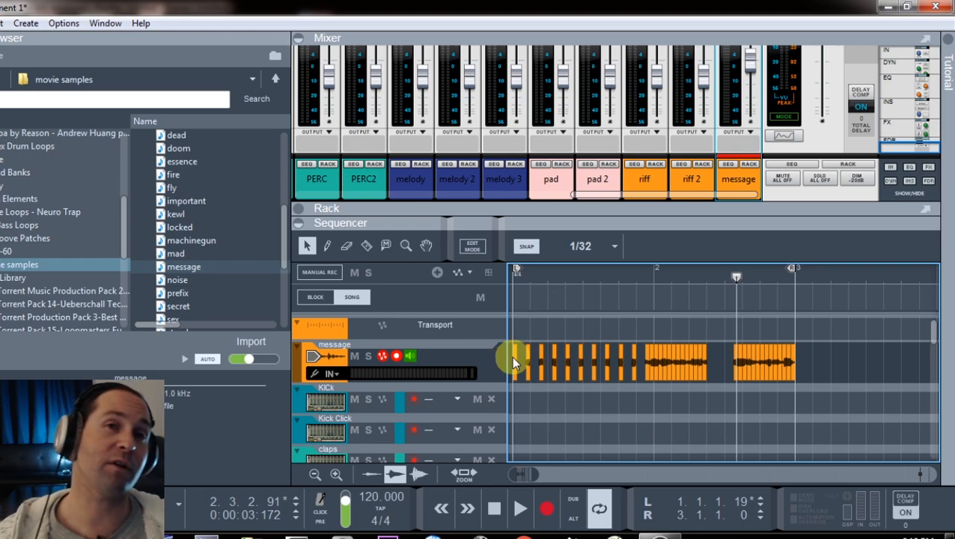
Set the snap value to 1/64, paste repeated copies of short slices along the message track, and play the result.
{"action": "left_click", "coordinate": [535, 368]}
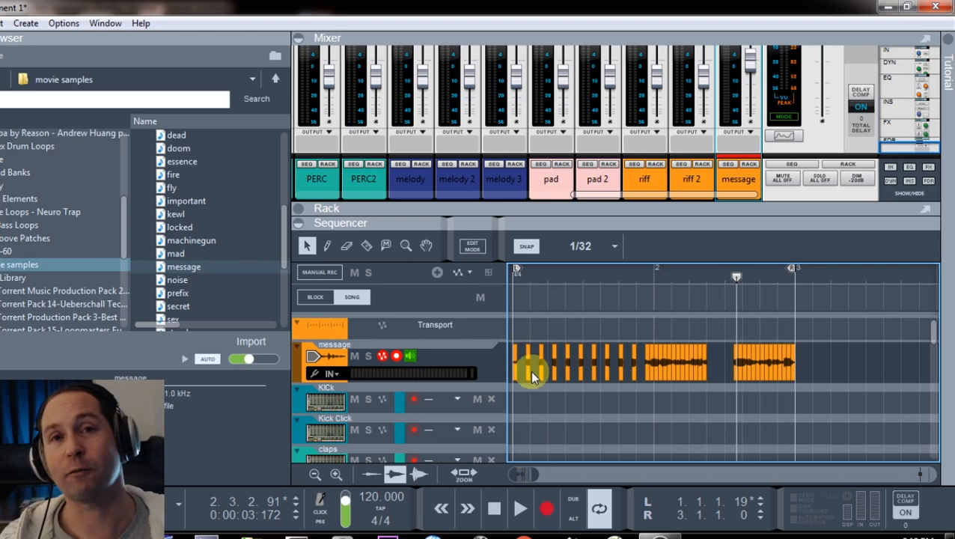
{"action": "left_click", "coordinate": [651, 247]}
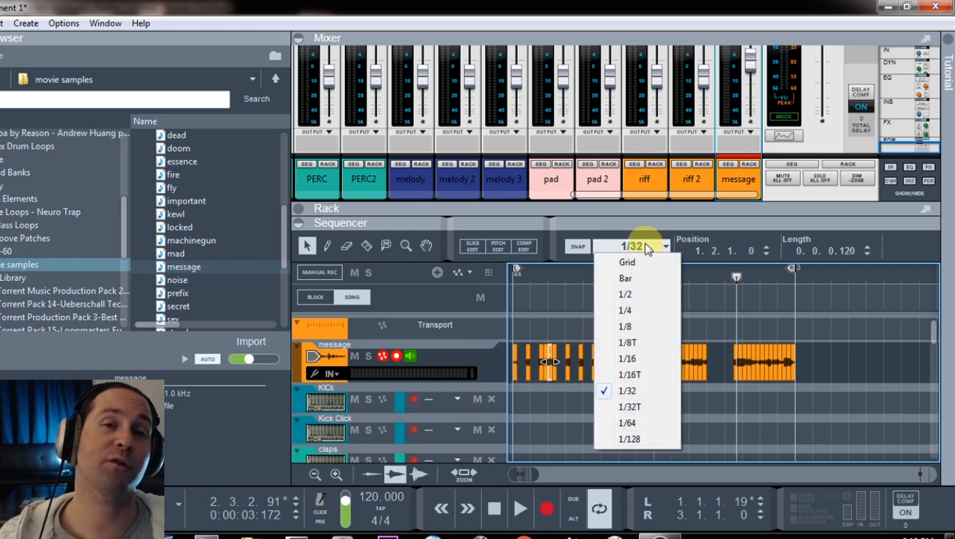
{"action": "left_click", "coordinate": [627, 423]}
{"action": "key", "text": "y"}
{"action": "left_click_drag", "start_coordinate": [633, 320], "coordinate": [495, 369]}
{"action": "key", "text": "ctrl+v"}
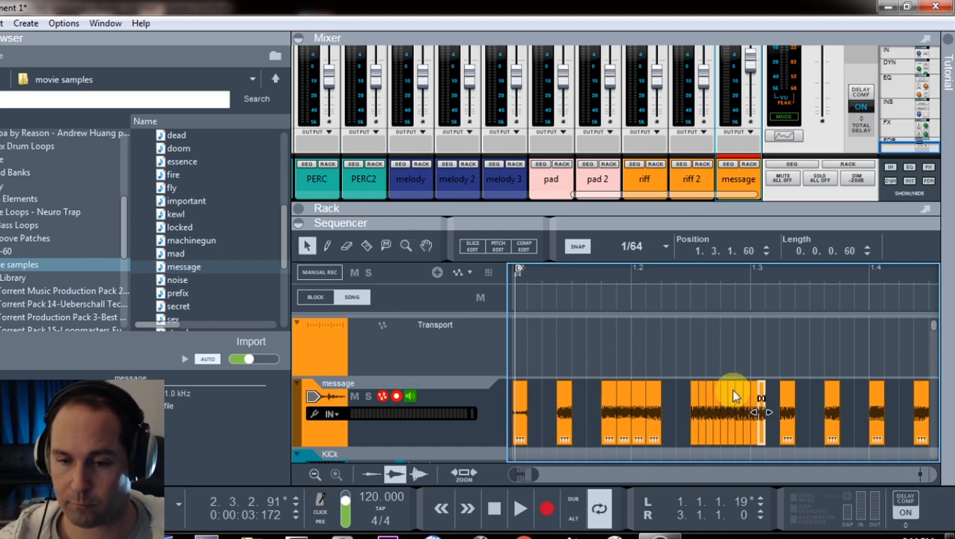
{"action": "key", "text": "ctrl+v"}
{"action": "left_click", "coordinate": [582, 268]}
{"action": "key", "text": "space"}
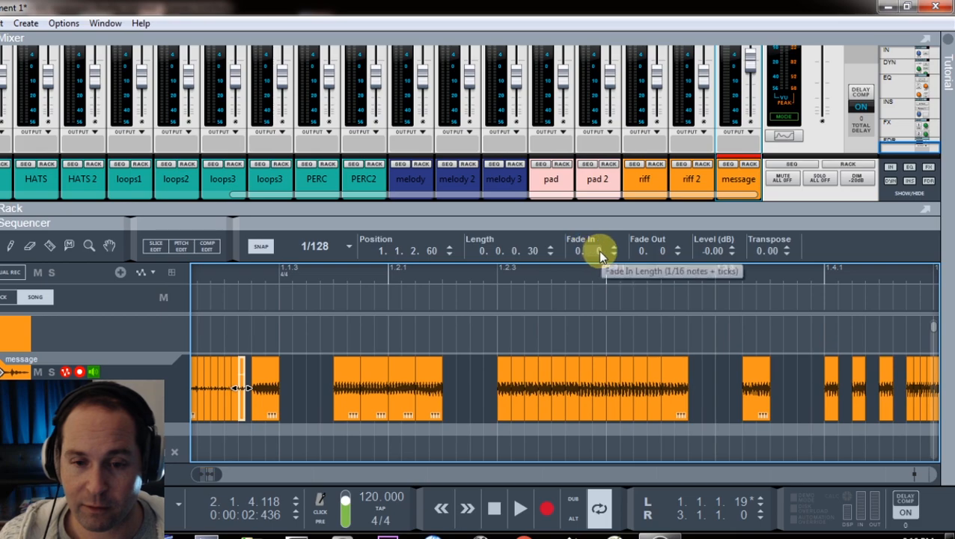
Set Fade In and Fade Out to 10 ticks on the message slices and play them back.
{"action": "double_click", "coordinate": [599, 252]}
{"action": "type", "text": "10"}
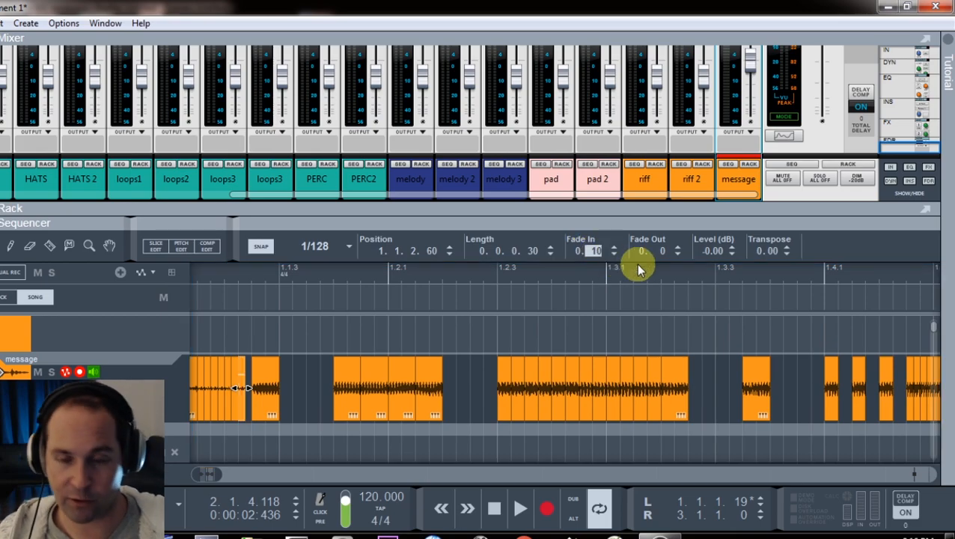
{"action": "double_click", "coordinate": [665, 253]}
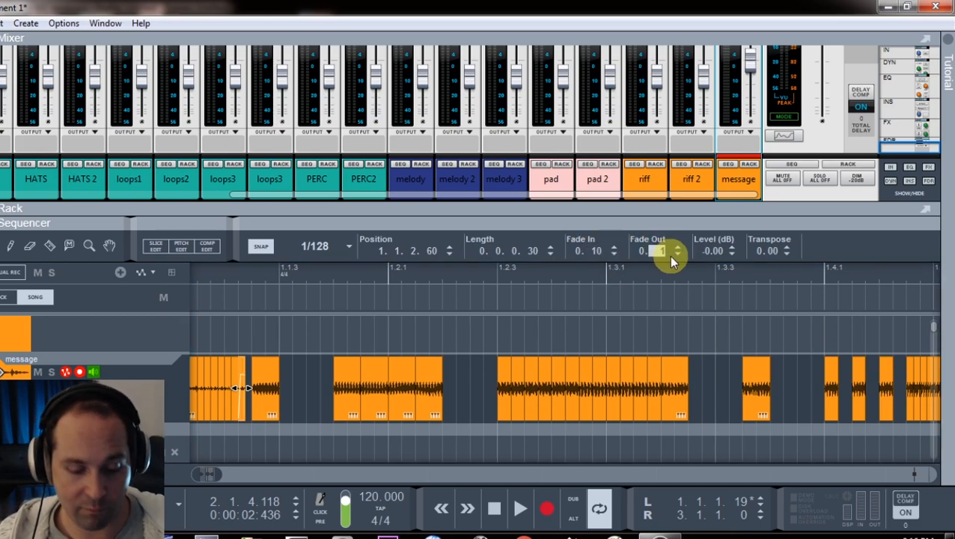
{"action": "key", "text": "Return"}
{"action": "key", "text": "space"}
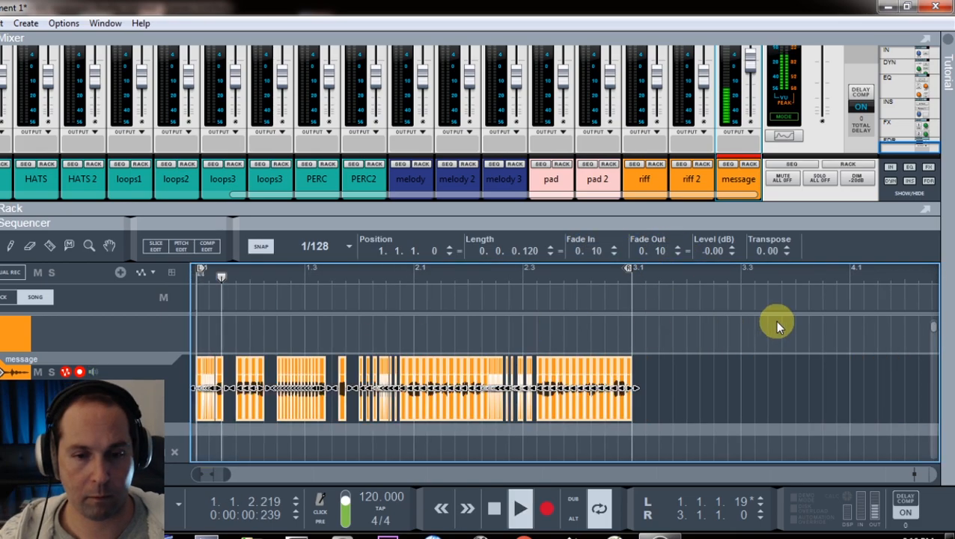
{"action": "left_click", "coordinate": [777, 325]}
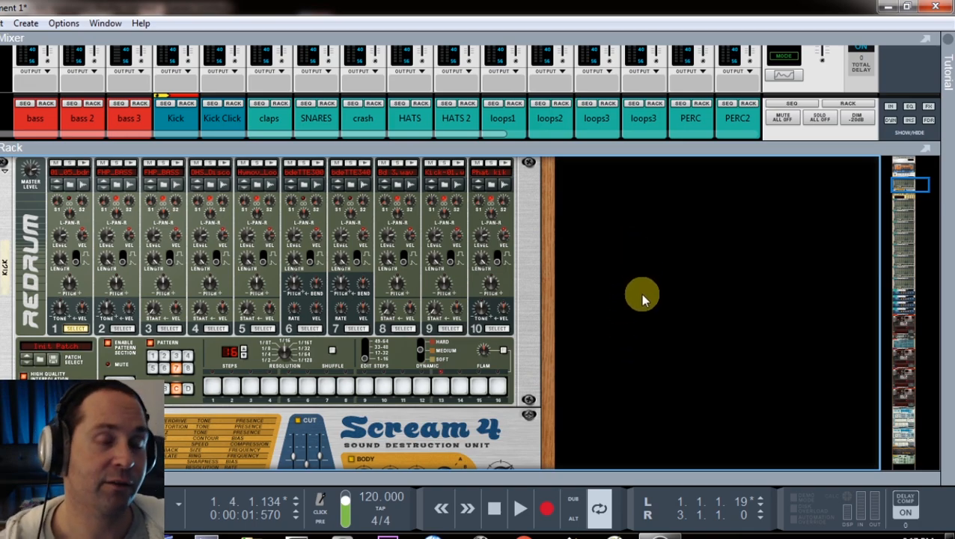
{"action": "left_click", "coordinate": [364, 388]}
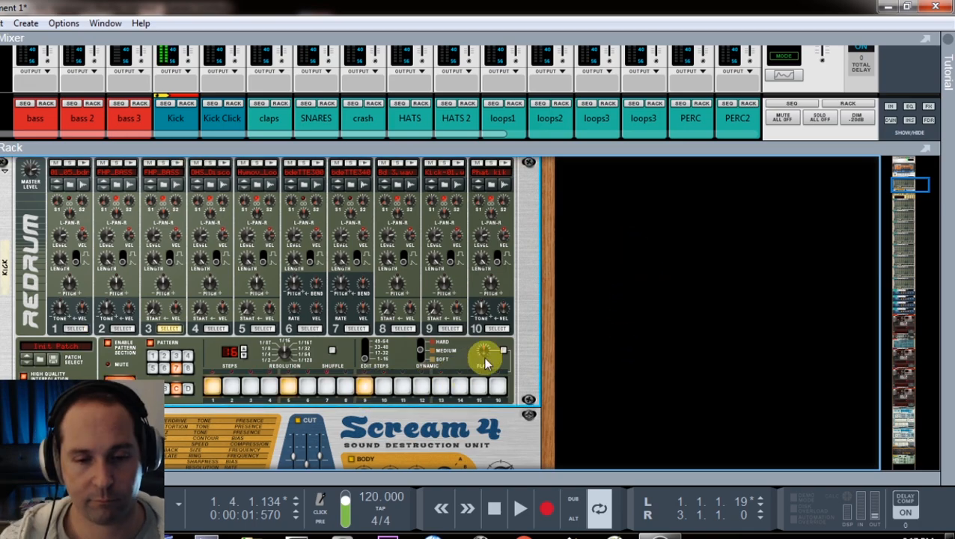
{"action": "left_click", "coordinate": [504, 351]}
{"action": "left_click", "coordinate": [422, 387]}
{"action": "left_click", "coordinate": [421, 359]}
{"action": "left_click", "coordinate": [459, 387]}
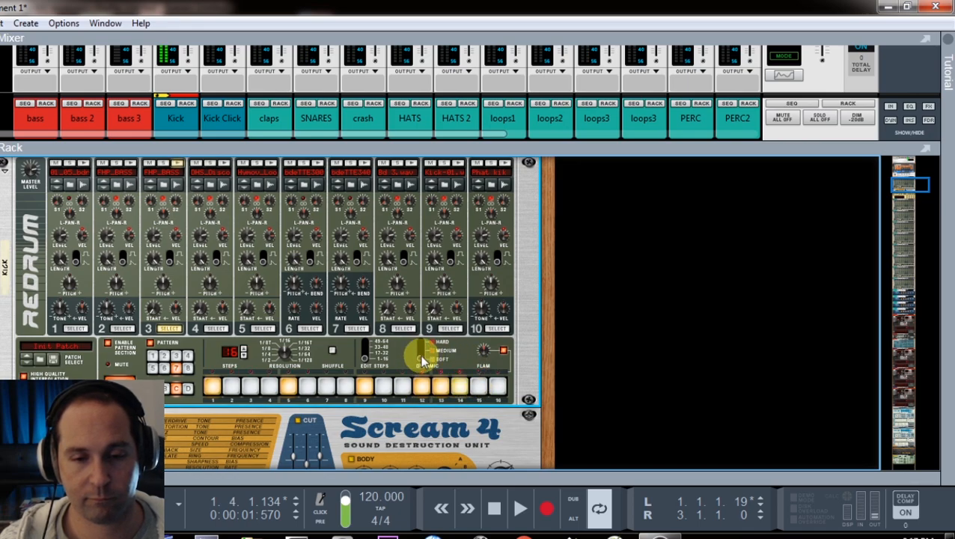
{"action": "left_click", "coordinate": [346, 386]}
{"action": "left_click_drag", "start_coordinate": [485, 350], "coordinate": [486, 360]}
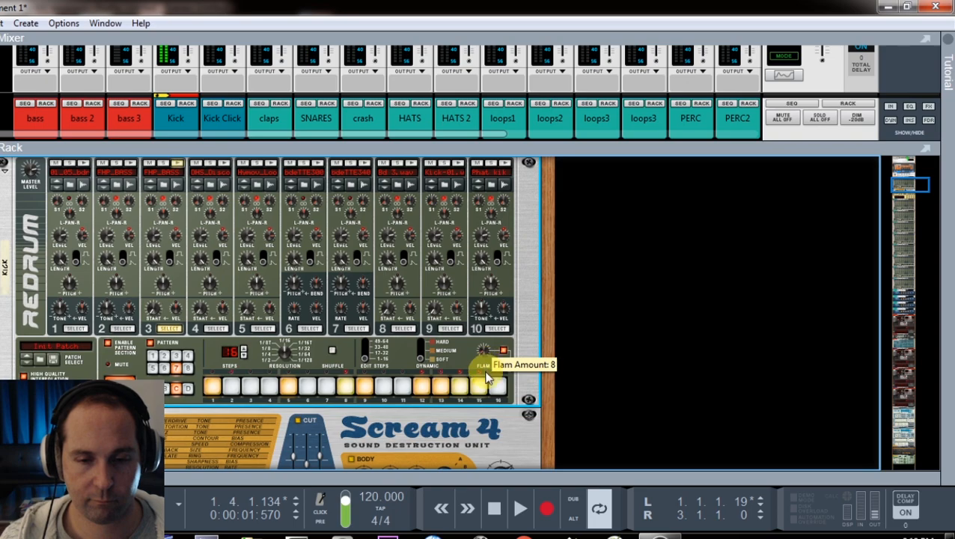
{"action": "left_click_drag", "start_coordinate": [482, 384], "coordinate": [496, 338]}
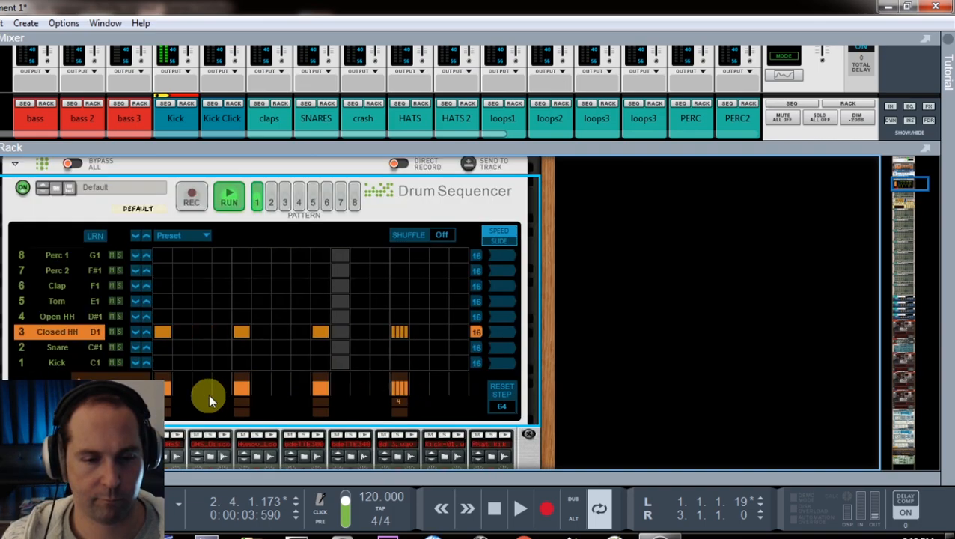
Add a flam repeat to the second Closed HH hit in Drum Sequencer pattern 1 and adjust the third hit's repeat.
{"action": "left_click", "coordinate": [242, 398]}
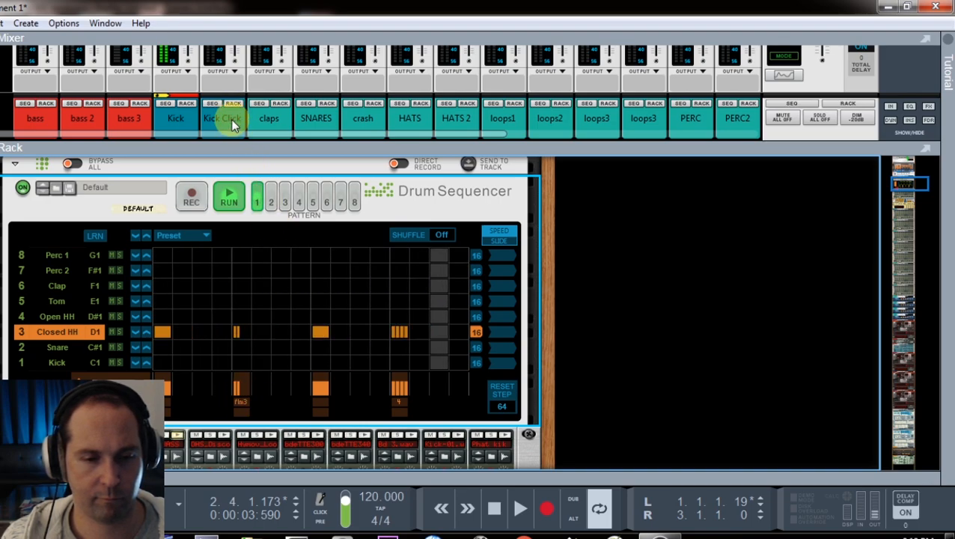
{"action": "left_click", "coordinate": [321, 391]}
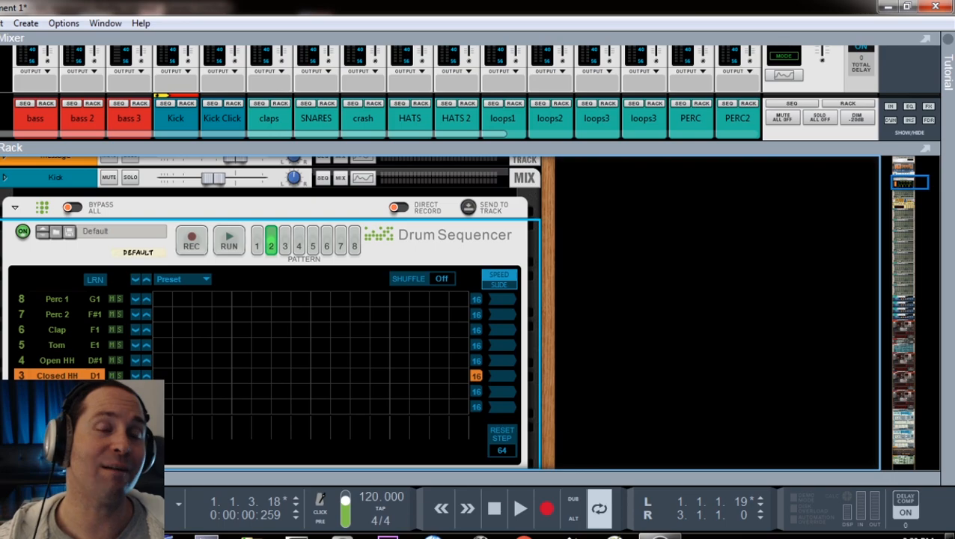
Run Drum Sequencer pattern 2 and shorten its Perc 2 row to 15 steps.
{"action": "left_click", "coordinate": [230, 246]}
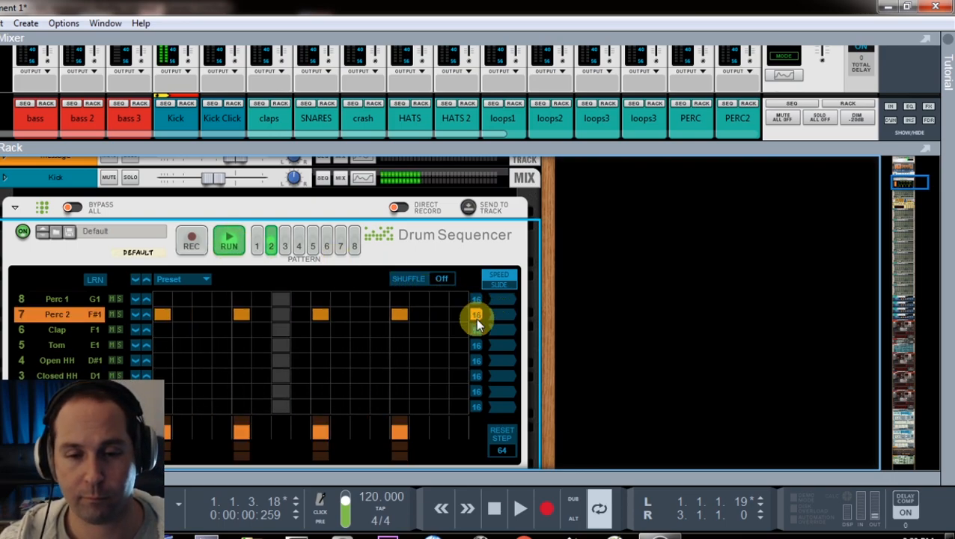
{"action": "left_click_drag", "start_coordinate": [477, 319], "coordinate": [463, 327]}
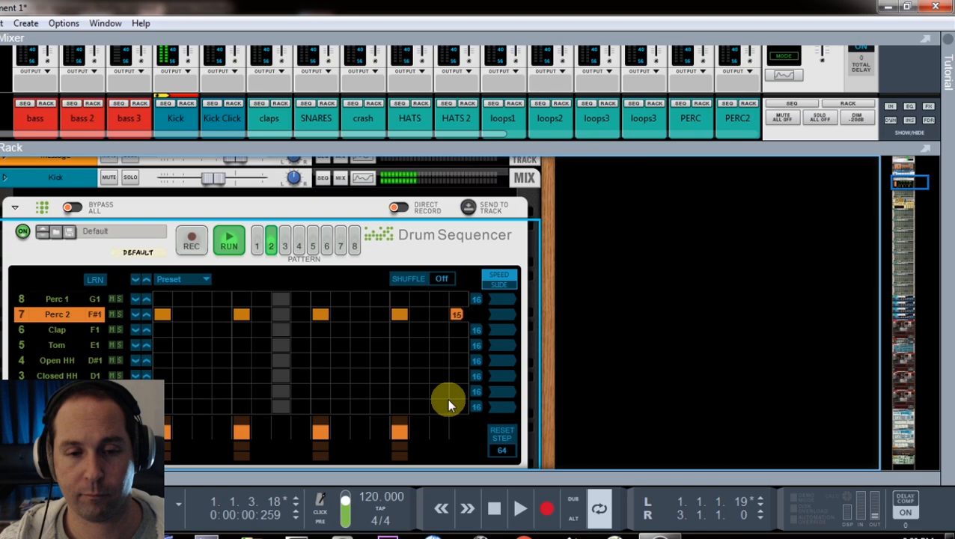
Adjust the resolution of Redrum's 13-step pattern.
{"action": "scroll", "coordinate": [447, 324], "scroll_direction": "down", "scroll_amount": 5}
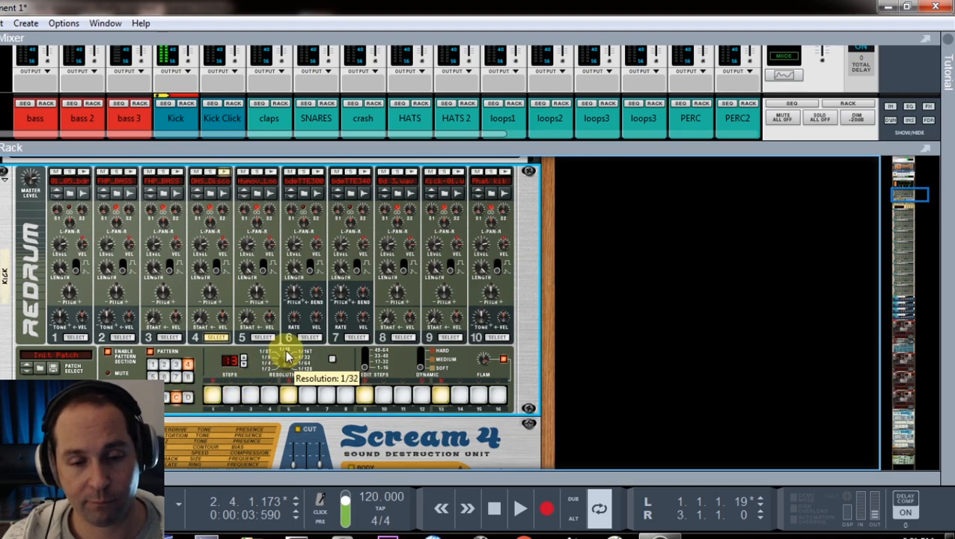
{"action": "left_click_drag", "start_coordinate": [285, 366], "coordinate": [294, 361]}
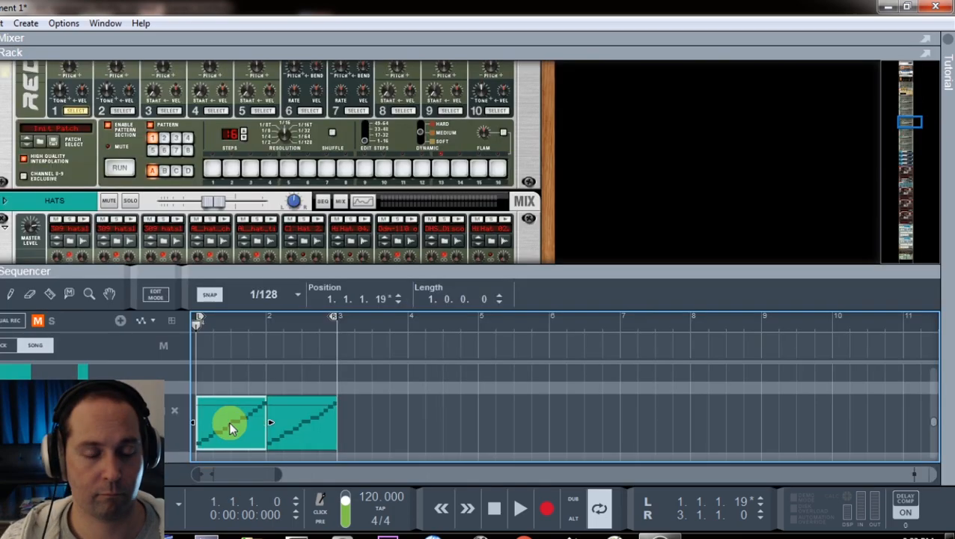
Open the first Dr. Octo Rex clip for editing, shorten its Slice #2 note and duplicate it as rapid repeats.
{"action": "double_click", "coordinate": [228, 420]}
{"action": "left_click", "coordinate": [294, 363]}
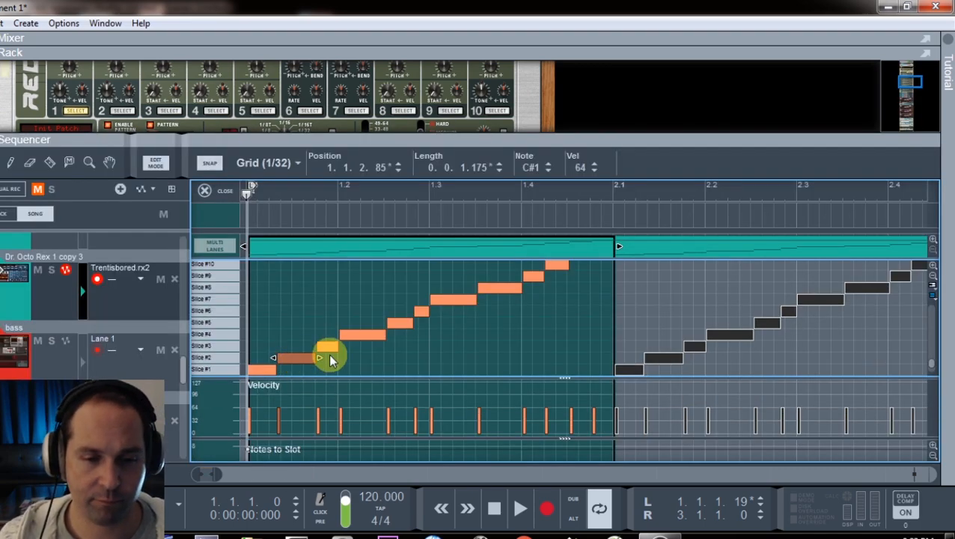
{"action": "left_click_drag", "start_coordinate": [319, 357], "coordinate": [272, 365]}
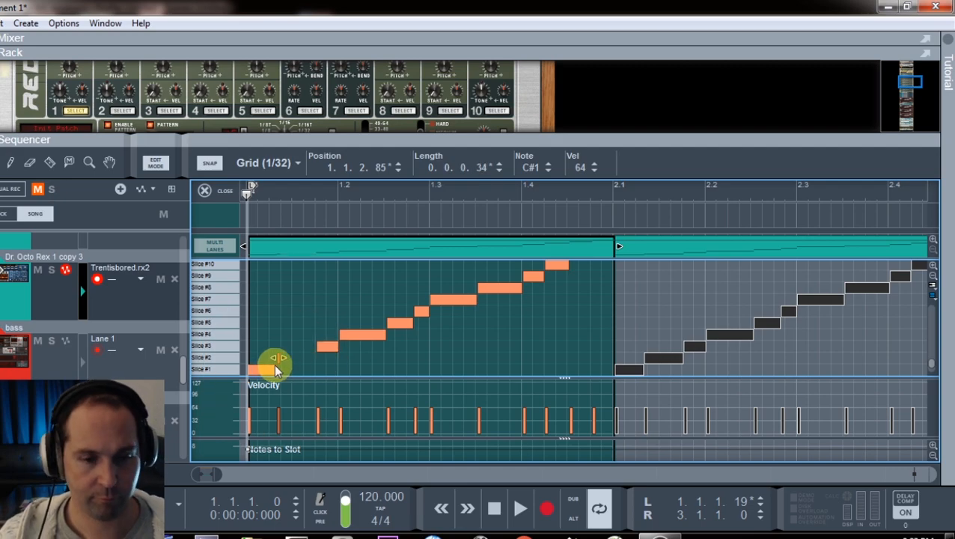
{"action": "key", "text": "ctrl+d"}
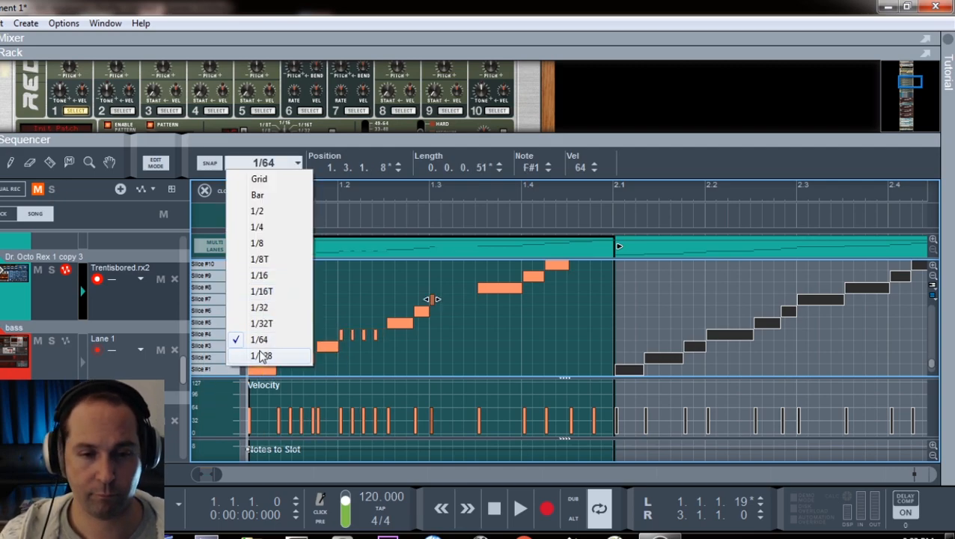
With the snap value at 1/128, shorten the Slice #7 note for a faster stutter, play the clip, and leave note editing.
{"action": "left_click", "coordinate": [260, 355]}
{"action": "left_click", "coordinate": [473, 308]}
{"action": "left_click_drag", "start_coordinate": [434, 299], "coordinate": [419, 300]}
{"action": "key", "text": "space"}
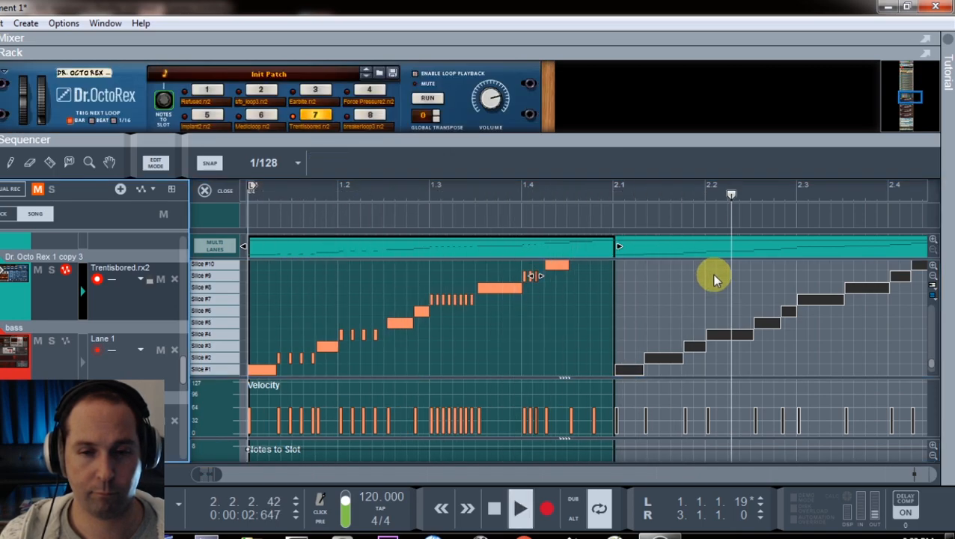
{"action": "left_click", "coordinate": [155, 162]}
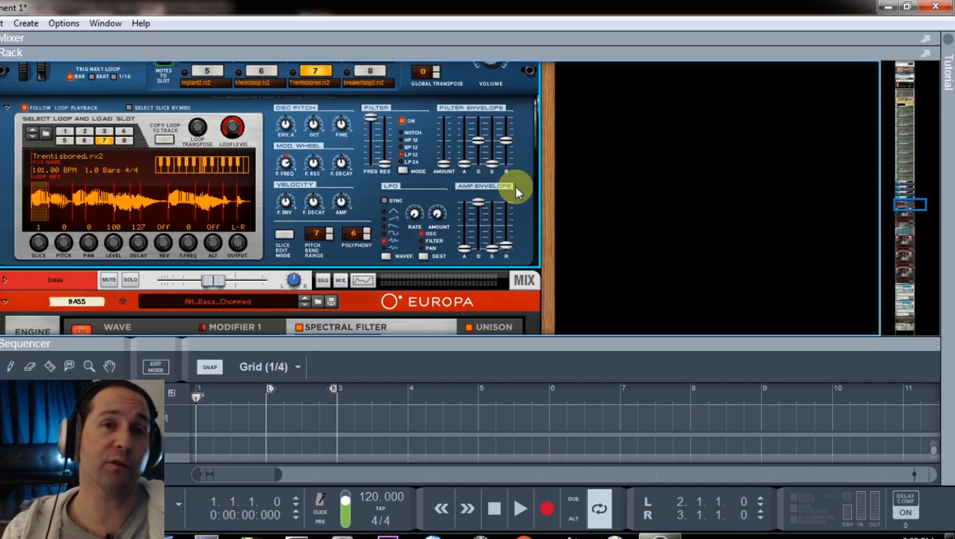
Enable LFO sync on the Dr. OctoRex and raise its LFO amount.
{"action": "scroll", "coordinate": [514, 186], "scroll_direction": "up", "scroll_amount": 2}
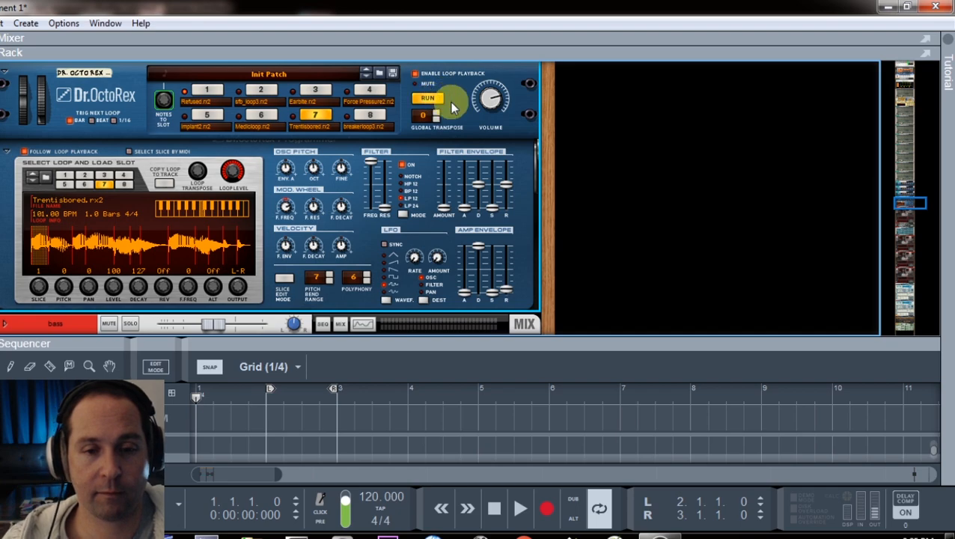
{"action": "left_click", "coordinate": [385, 245]}
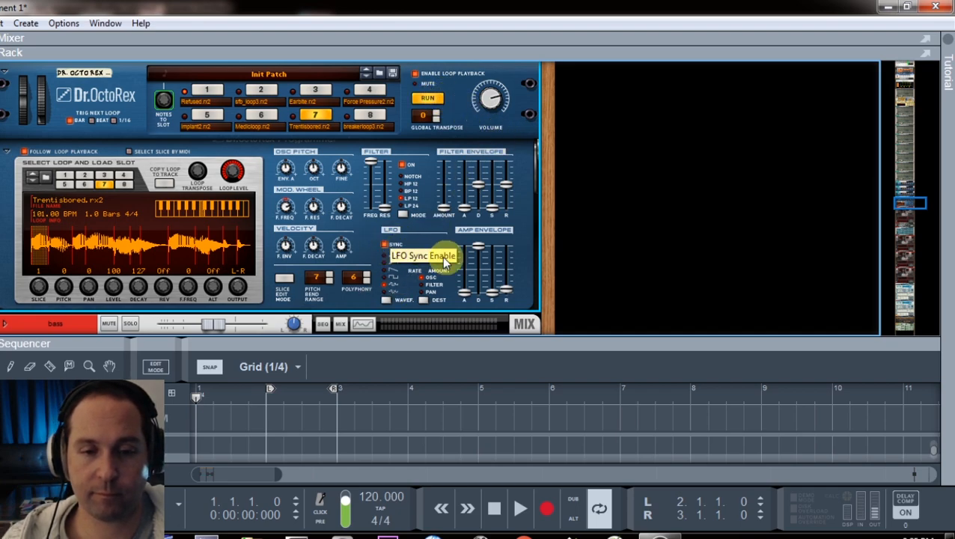
{"action": "left_click_drag", "start_coordinate": [443, 269], "coordinate": [464, 217]}
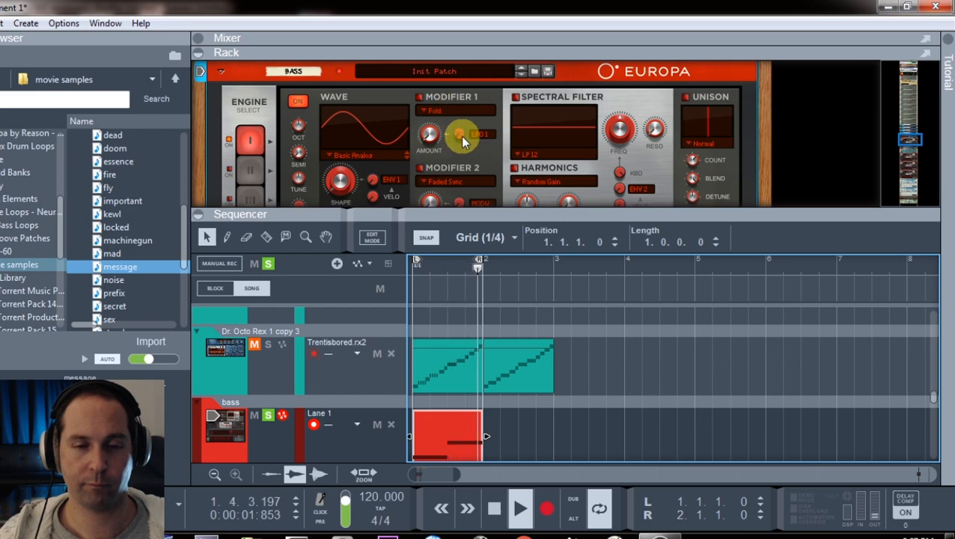
Adjust the LFO 1 modulation amount of Europa's Modifier 1 and switch Modifier 1 on.
{"action": "left_click_drag", "start_coordinate": [462, 141], "coordinate": [479, 49]}
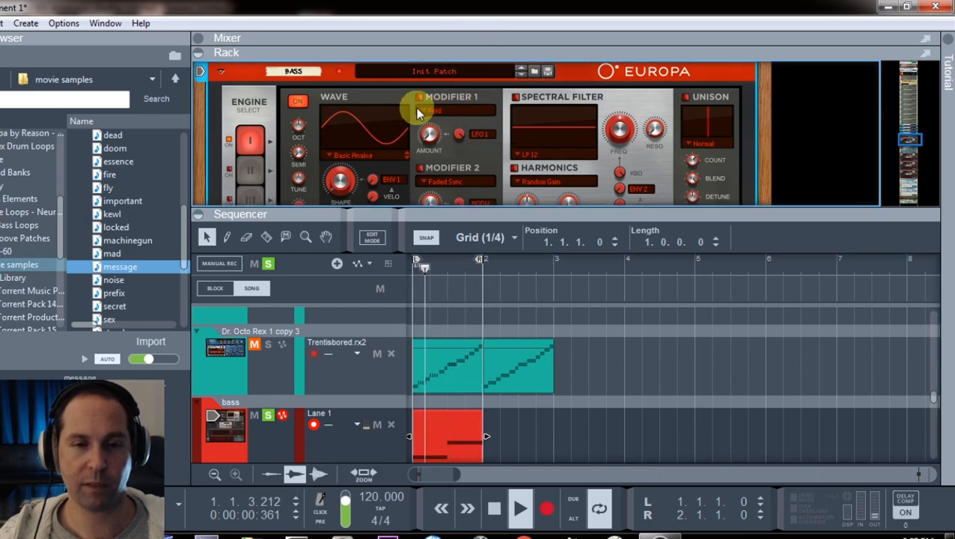
{"action": "left_click", "coordinate": [419, 98]}
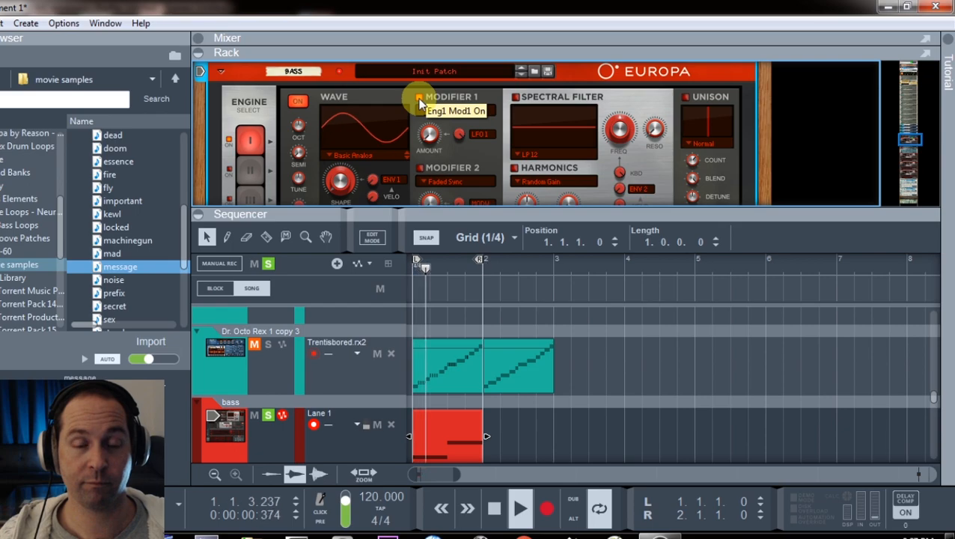
Beat-sync Europa's LFO 1, set its rate to 1/8T and choose the square waveform.
{"action": "left_click_drag", "start_coordinate": [465, 215], "coordinate": [460, 292]}
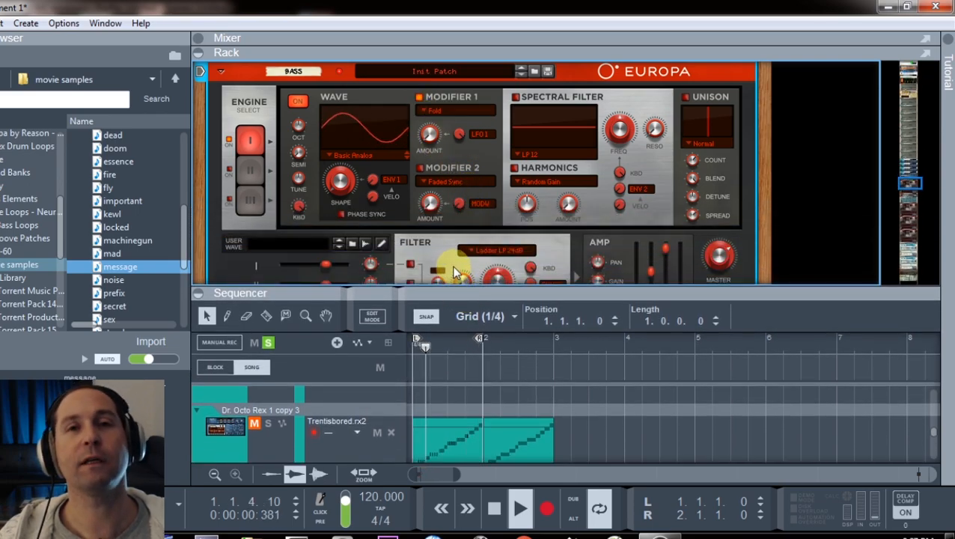
{"action": "scroll", "coordinate": [663, 187], "scroll_direction": "down", "scroll_amount": 3}
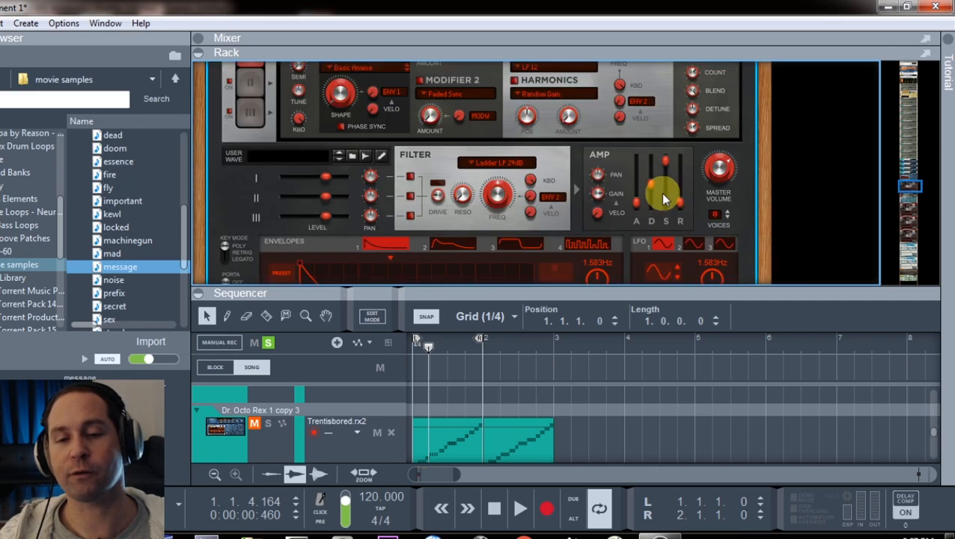
{"action": "scroll", "coordinate": [692, 242], "scroll_direction": "down", "scroll_amount": 2}
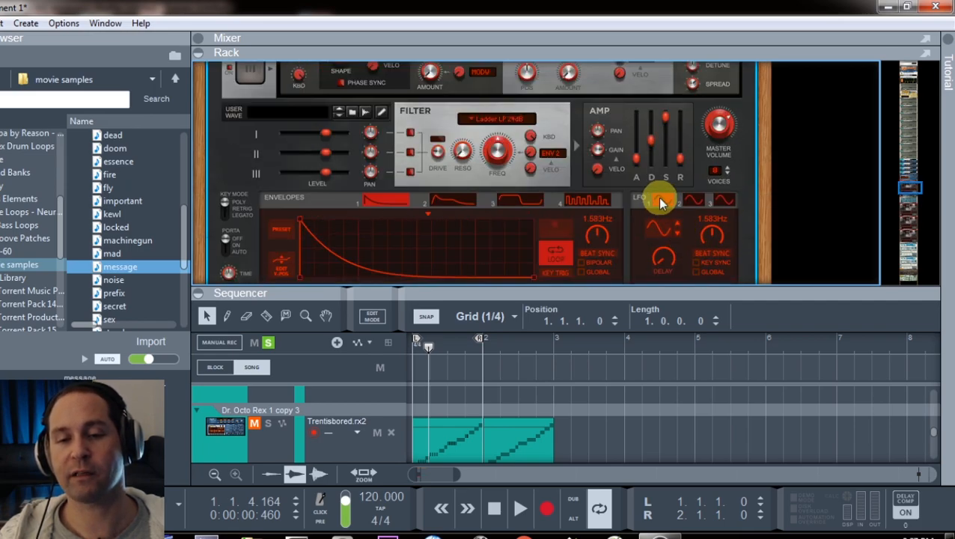
{"action": "left_click", "coordinate": [714, 255]}
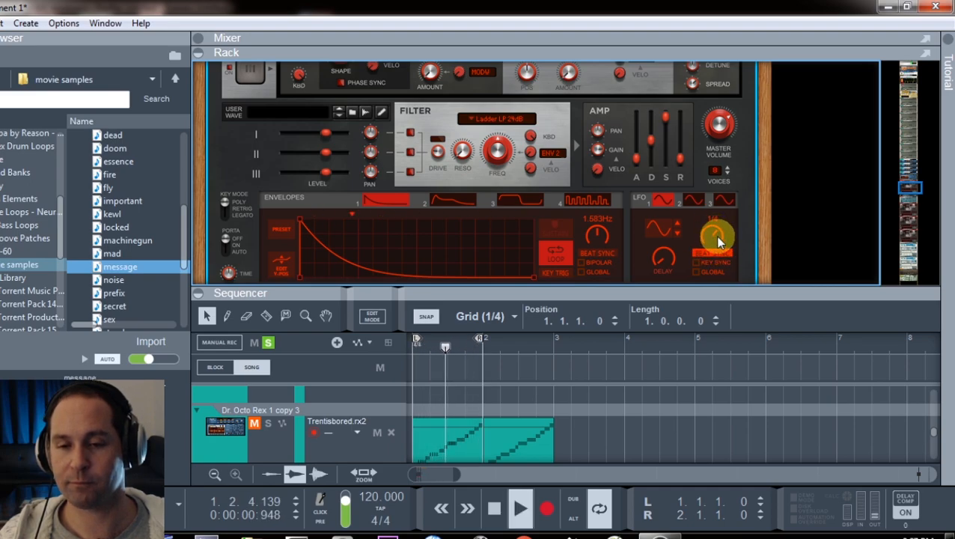
{"action": "left_click_drag", "start_coordinate": [723, 228], "coordinate": [674, 230]}
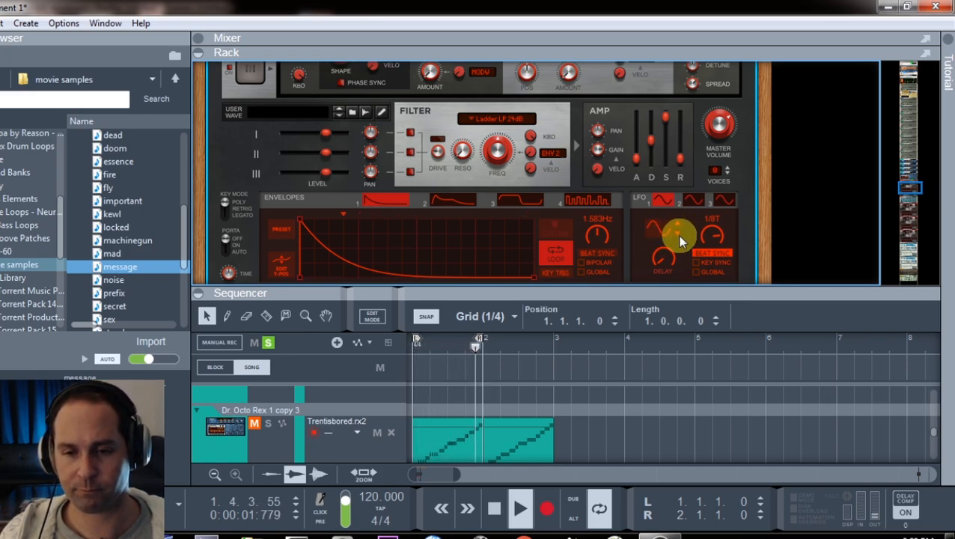
{"action": "left_click", "coordinate": [676, 225]}
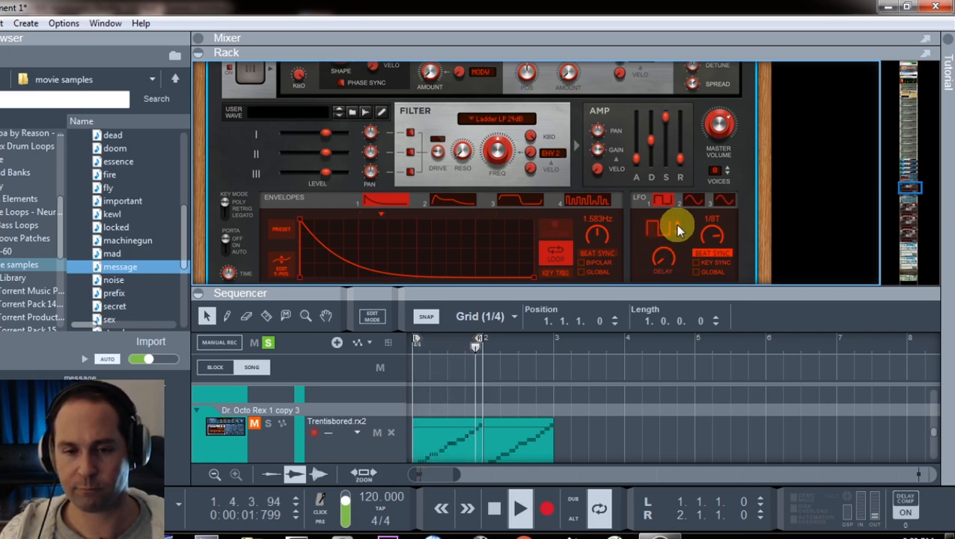
Change Europa's LFO 1 waveform to a decaying curve at a 1/4 rate, and display Envelope 2.
{"action": "left_click", "coordinate": [675, 225]}
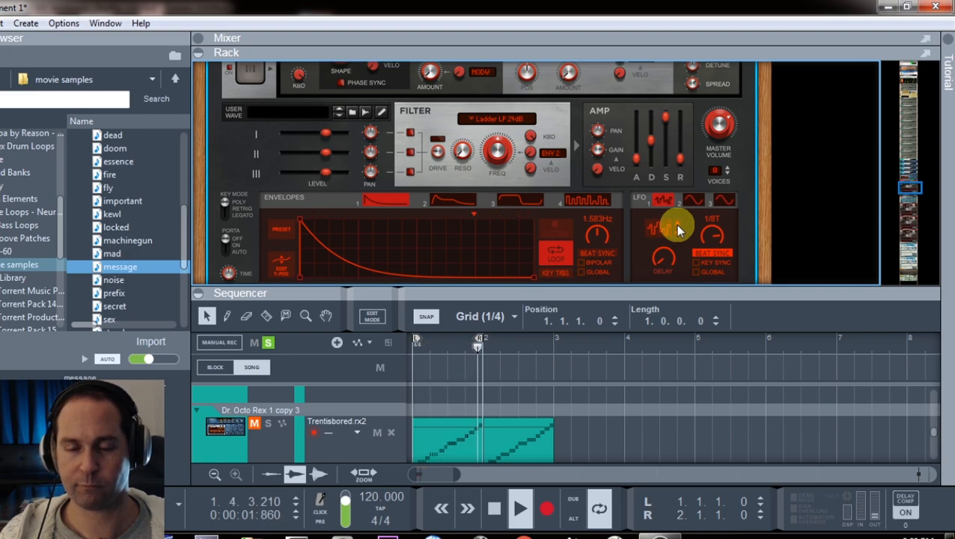
{"action": "scroll", "coordinate": [675, 224], "scroll_direction": "down", "scroll_amount": 3}
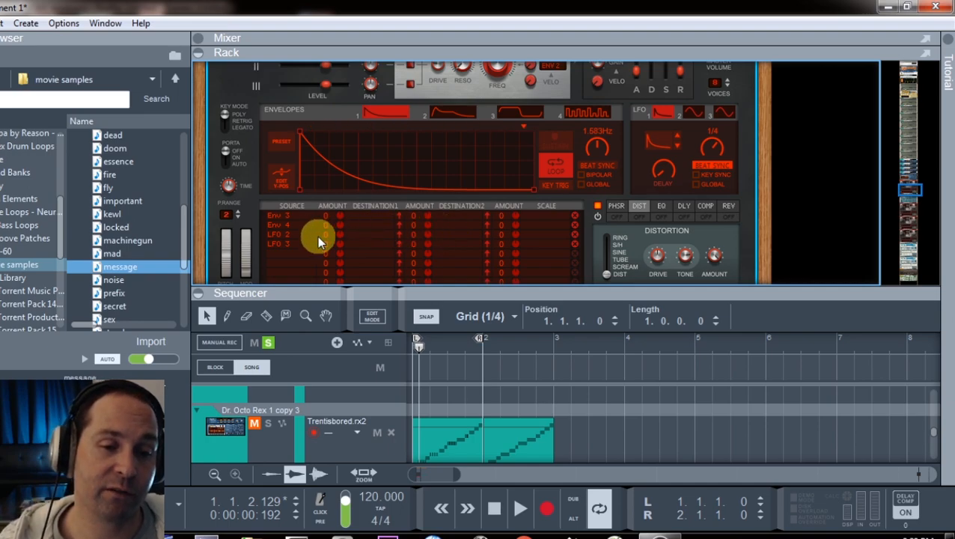
{"action": "left_click", "coordinate": [451, 116]}
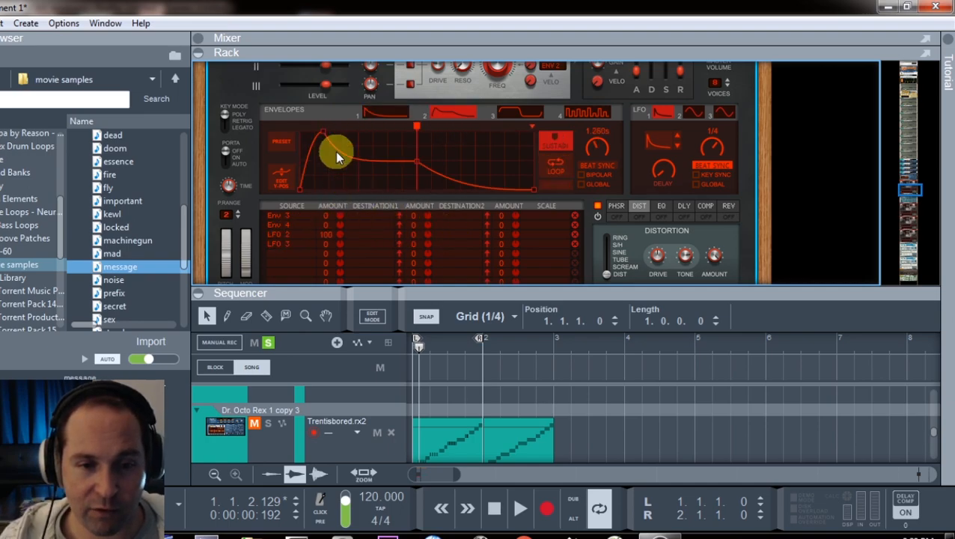
Route LFO 2 to Engine 1 Pitch with an amount of 100 in Europa's modulation matrix.
{"action": "left_click", "coordinate": [362, 241]}
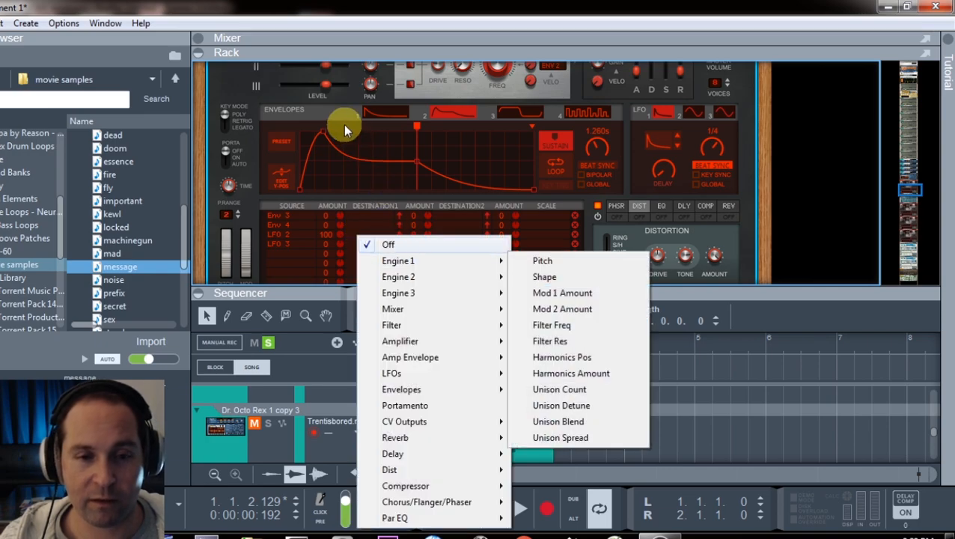
{"action": "left_click", "coordinate": [290, 99]}
{"action": "scroll", "coordinate": [288, 109], "scroll_direction": "up", "scroll_amount": 3}
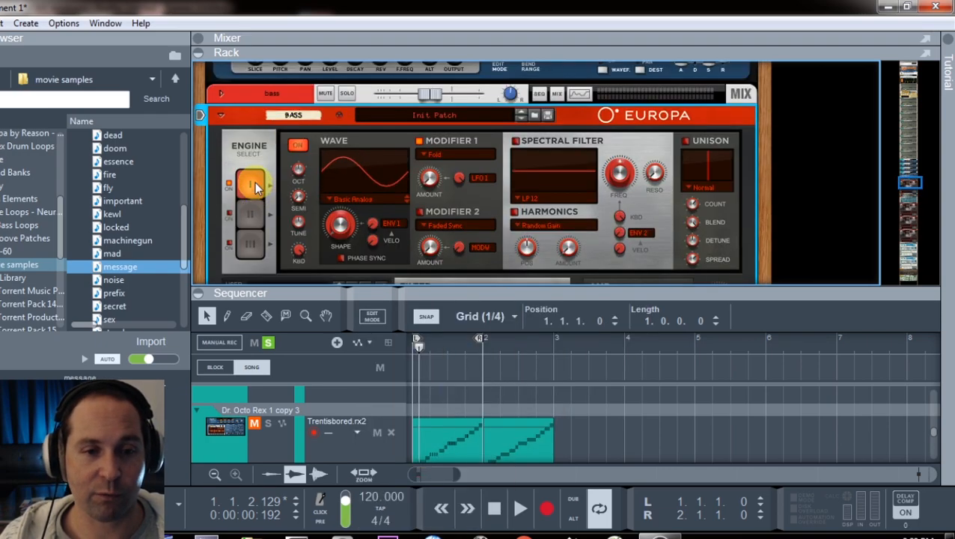
{"action": "scroll", "coordinate": [285, 202], "scroll_direction": "down", "scroll_amount": 5}
{"action": "left_click", "coordinate": [375, 199]}
{"action": "mouse_move", "coordinate": [449, 219]}
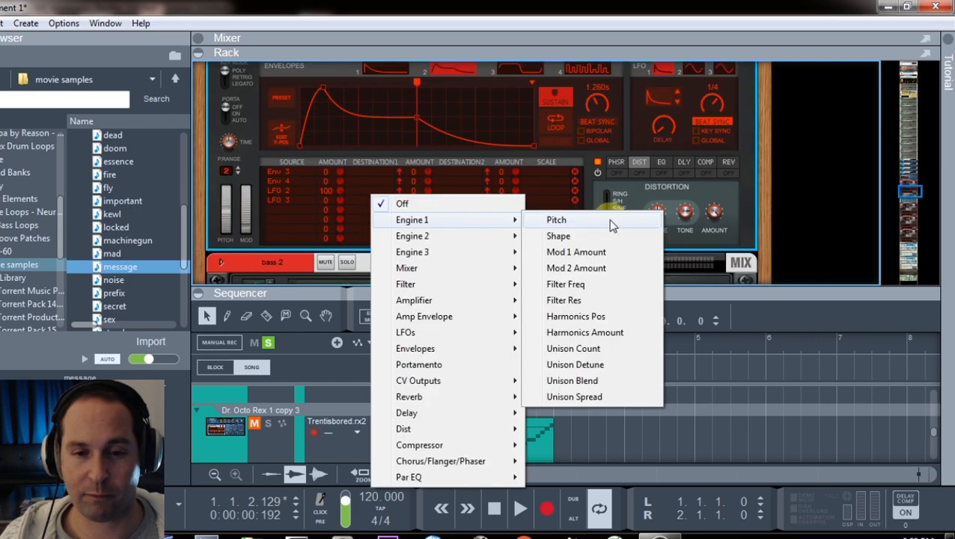
{"action": "left_click", "coordinate": [610, 221]}
Play the loop and lower the rate of Europa's LFO 2.
{"action": "key", "text": "space"}
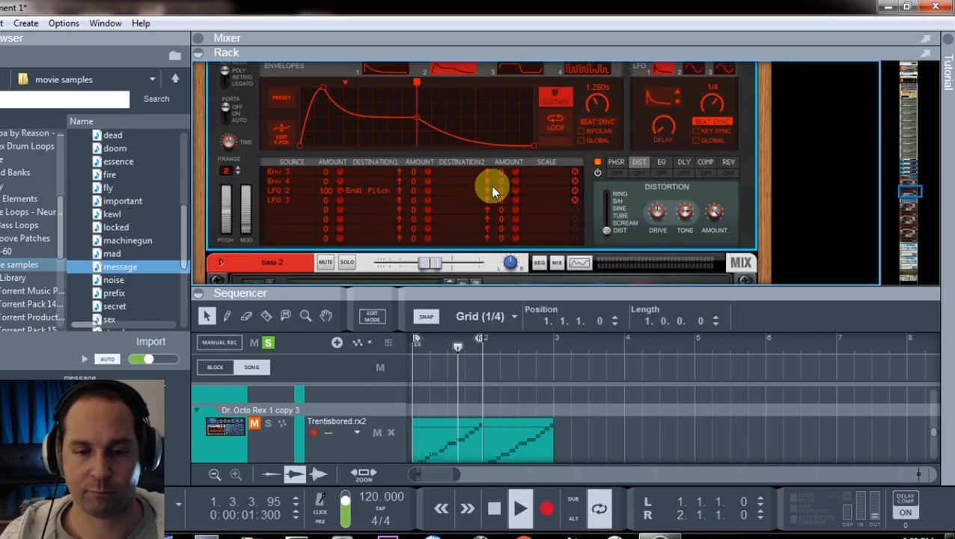
{"action": "scroll", "coordinate": [491, 185], "scroll_direction": "up", "scroll_amount": 2}
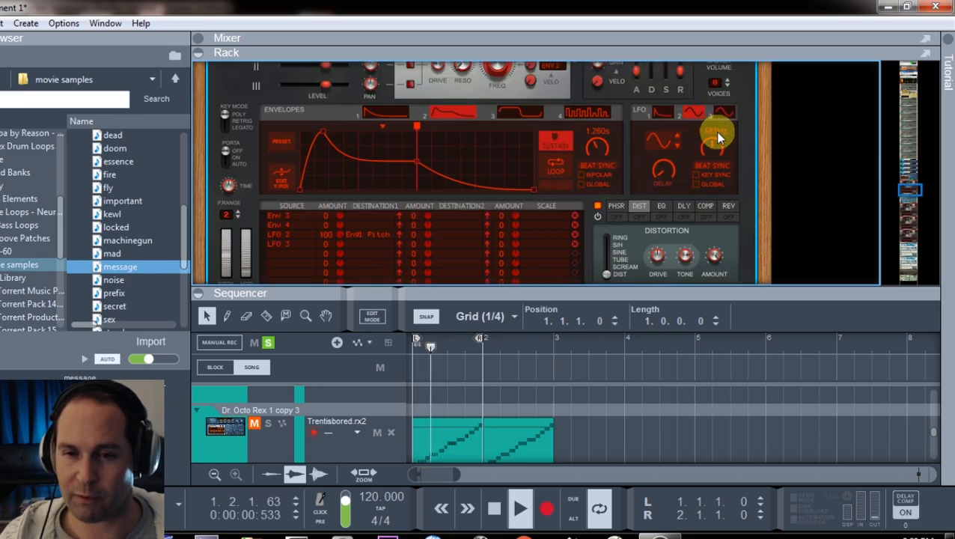
{"action": "left_click_drag", "start_coordinate": [716, 153], "coordinate": [723, 200]}
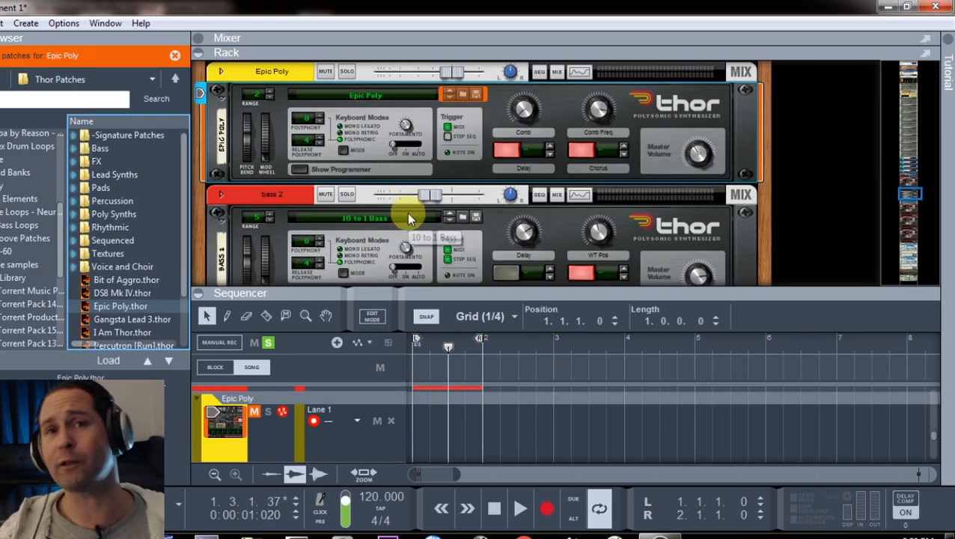
Play the Epic Poly clip, show Thor's programmer and lower the Low Pass Ladder Filter frequency.
{"action": "key", "text": "space"}
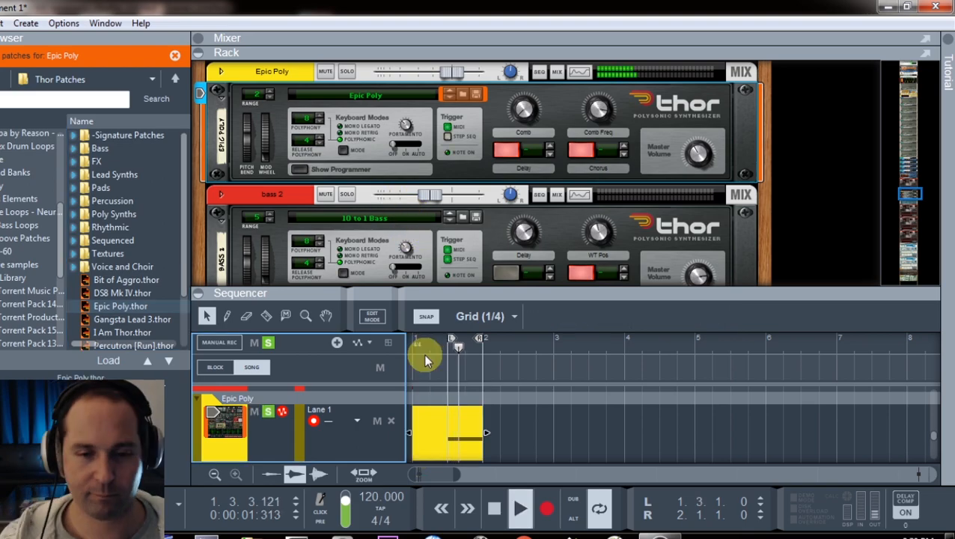
{"action": "left_click", "coordinate": [299, 169]}
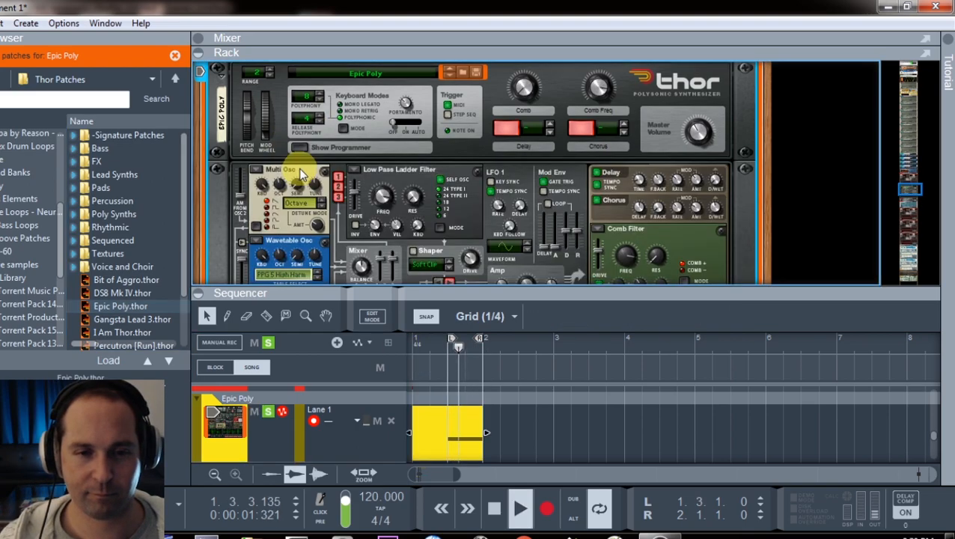
{"action": "left_click_drag", "start_coordinate": [382, 197], "coordinate": [380, 241]}
Route LFO 1 to Filter 1 frequency with an amount of 100 in Thor's modulation matrix.
{"action": "scroll", "coordinate": [270, 224], "scroll_direction": "down", "scroll_amount": 5}
{"action": "left_click", "coordinate": [270, 224]}
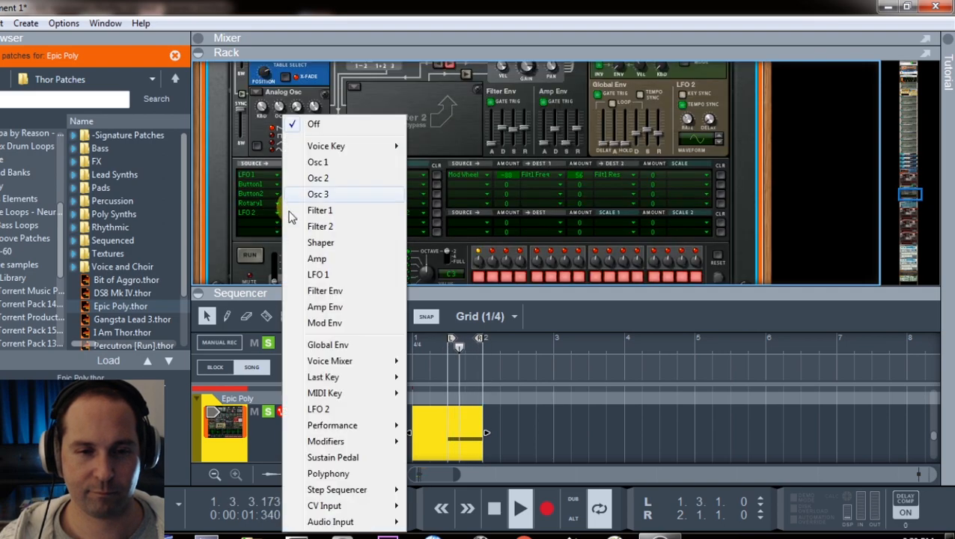
{"action": "left_click", "coordinate": [329, 276]}
{"action": "left_click_drag", "start_coordinate": [301, 221], "coordinate": [305, 11]}
{"action": "left_click", "coordinate": [345, 222]}
{"action": "mouse_move", "coordinate": [412, 247]}
{"action": "left_click", "coordinate": [533, 260]}
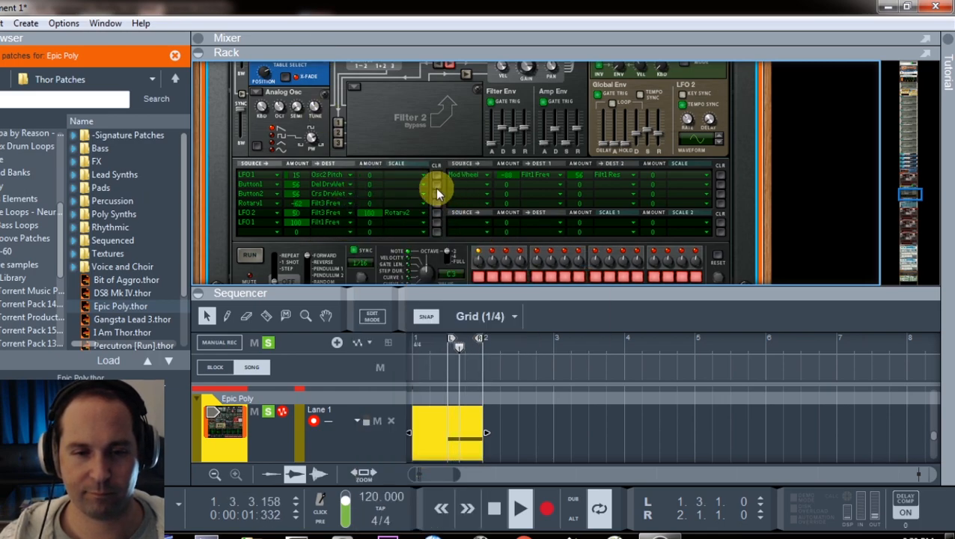
Check Thor's LFO 1 rate and waveform, and adjust the Low Pass Ladder Filter's frequency.
{"action": "scroll", "coordinate": [436, 191], "scroll_direction": "up", "scroll_amount": 4}
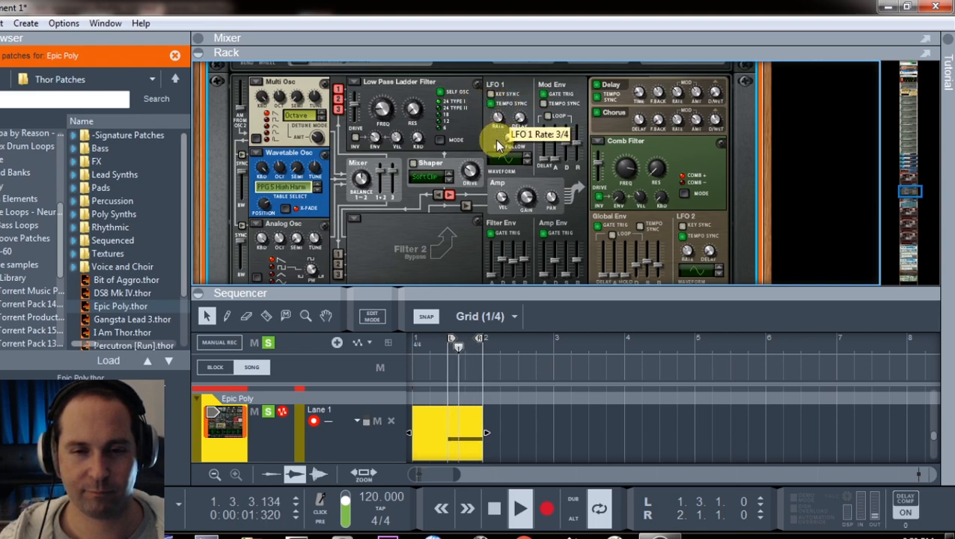
{"action": "scroll", "coordinate": [497, 133], "scroll_direction": "down", "scroll_amount": 5}
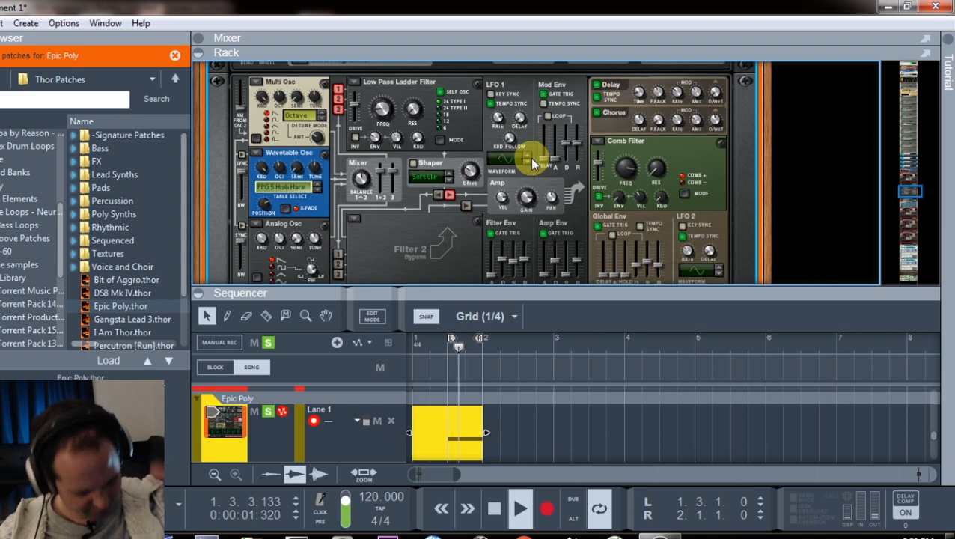
{"action": "mouse_move", "coordinate": [379, 120]}
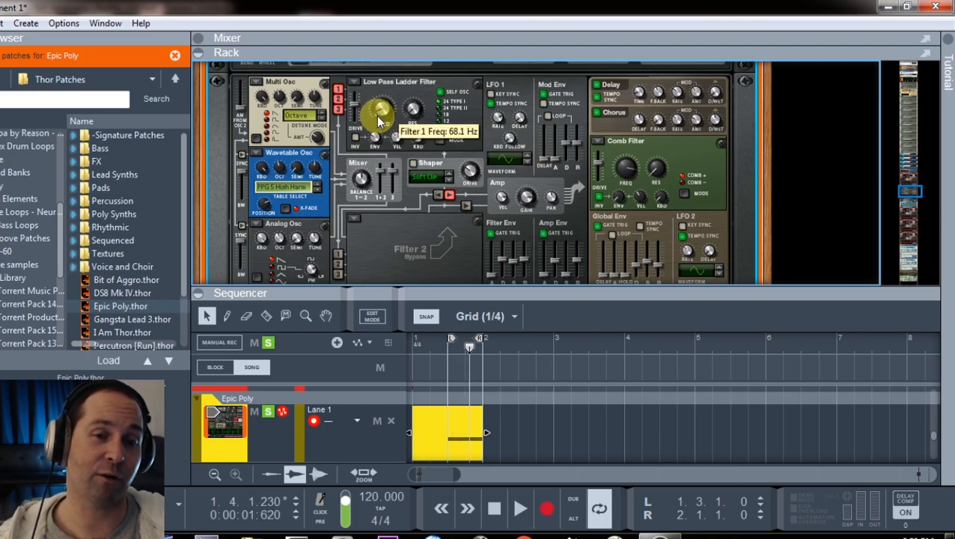
{"action": "mouse_move", "coordinate": [379, 119]}
{"action": "left_mouse_down"}
{"action": "mouse_move", "coordinate": [389, 116]}
{"action": "mouse_move", "coordinate": [397, 67]}
{"action": "mouse_move", "coordinate": [394, 116]}
{"action": "left_mouse_up"}
Examine Thor's LFO 1 to Filter 1 frequency routing, its available destinations and the matching filter and oscillator controls.
{"action": "scroll", "coordinate": [256, 177], "scroll_direction": "down", "scroll_amount": 5}
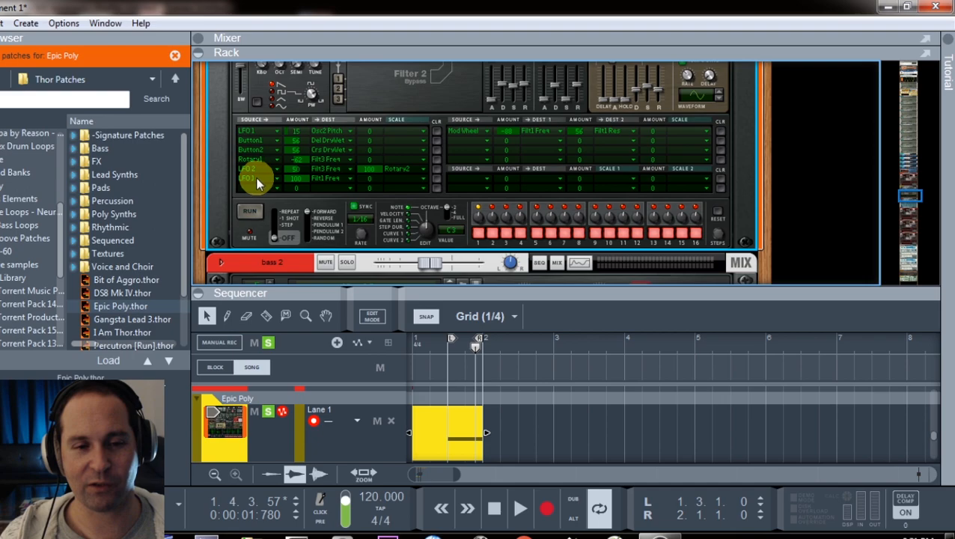
{"action": "left_click", "coordinate": [331, 179]}
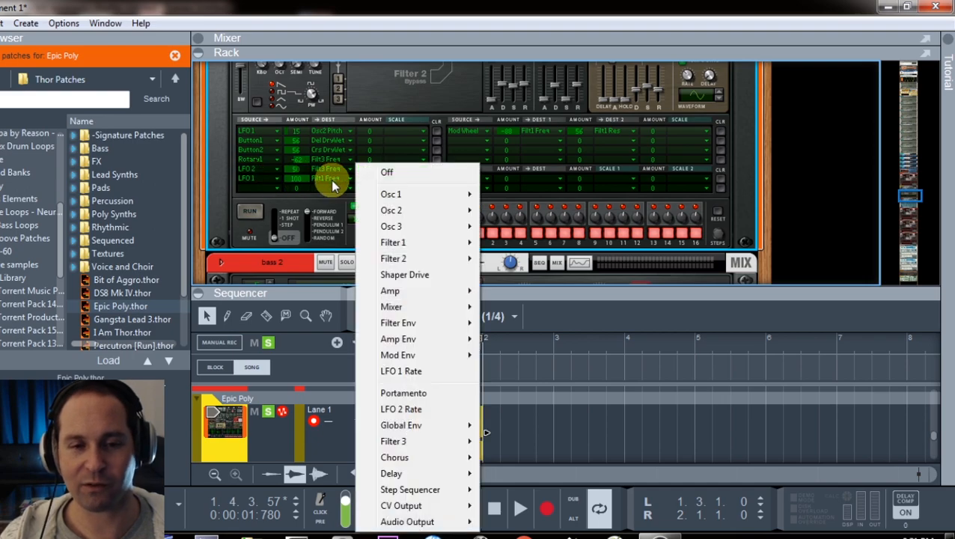
{"action": "left_click", "coordinate": [407, 3]}
{"action": "scroll", "coordinate": [423, 163], "scroll_direction": "up", "scroll_amount": 5}
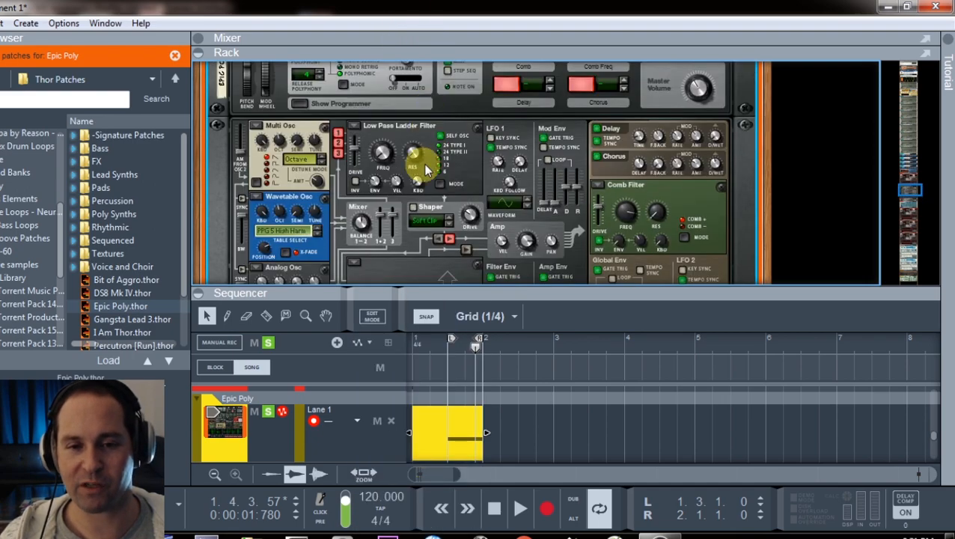
{"action": "mouse_move", "coordinate": [383, 154]}
{"action": "scroll", "coordinate": [311, 230], "scroll_direction": "down", "scroll_amount": 2}
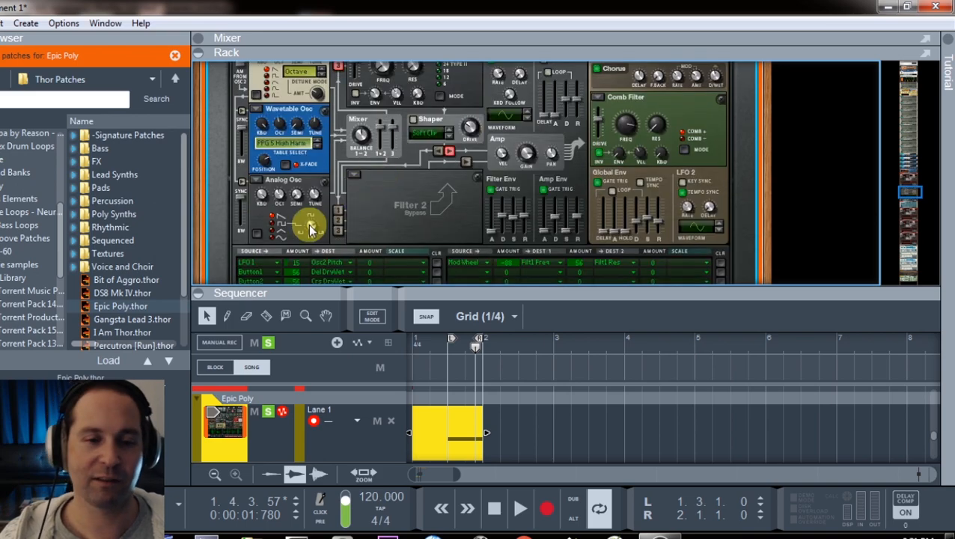
{"action": "mouse_move", "coordinate": [318, 221]}
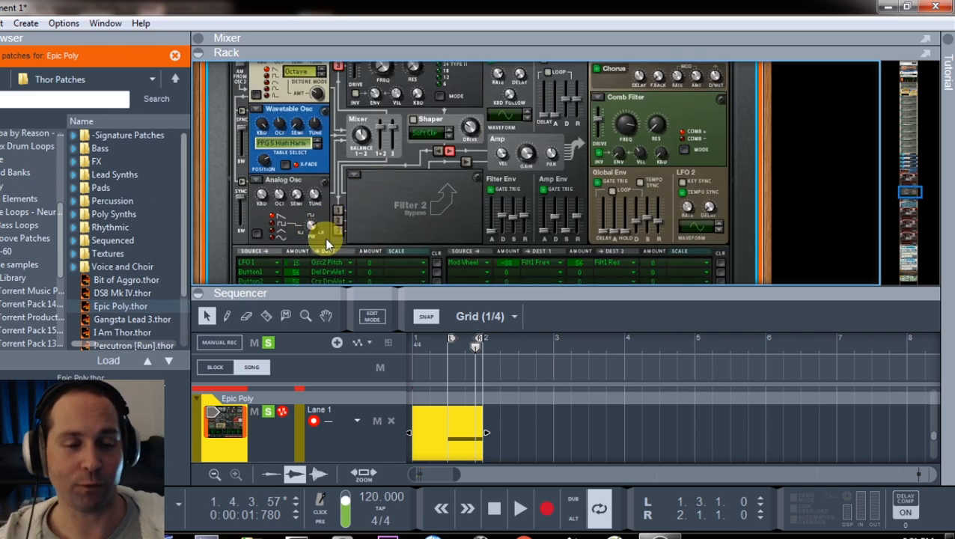
Bring the Malström synthesizer on the riff 2 track into view and reset the device.
{"action": "key", "text": "F6"}
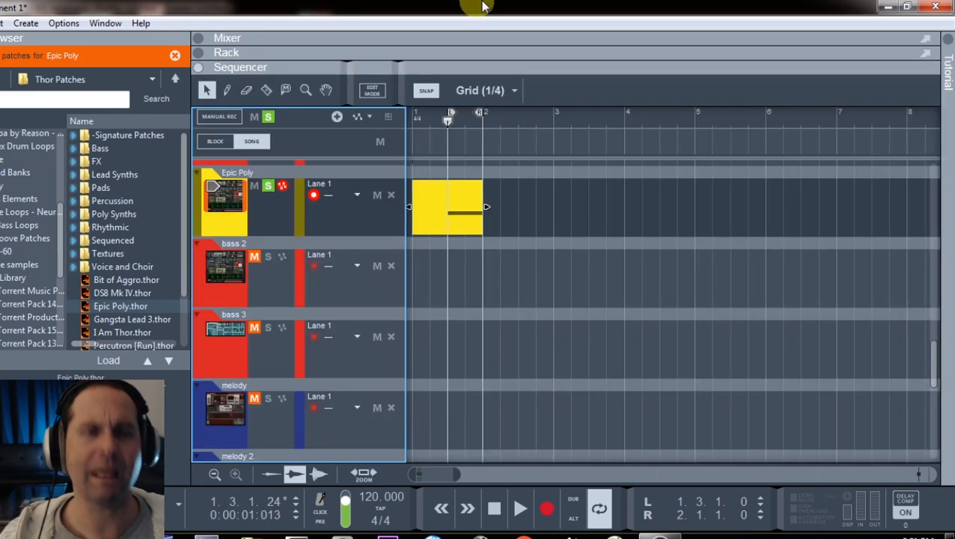
{"action": "left_click", "coordinate": [417, 374]}
{"action": "key", "text": "F6"}
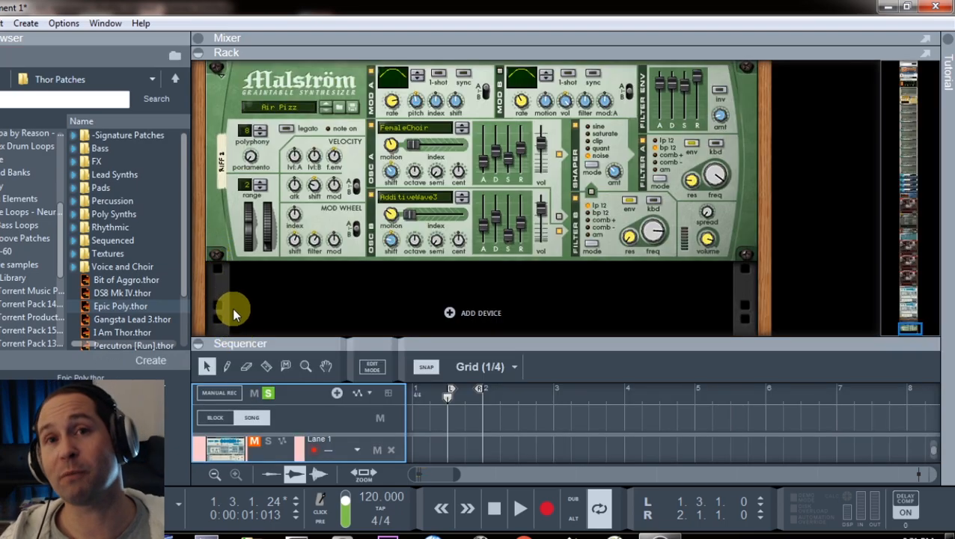
{"action": "right_click", "coordinate": [356, 89]}
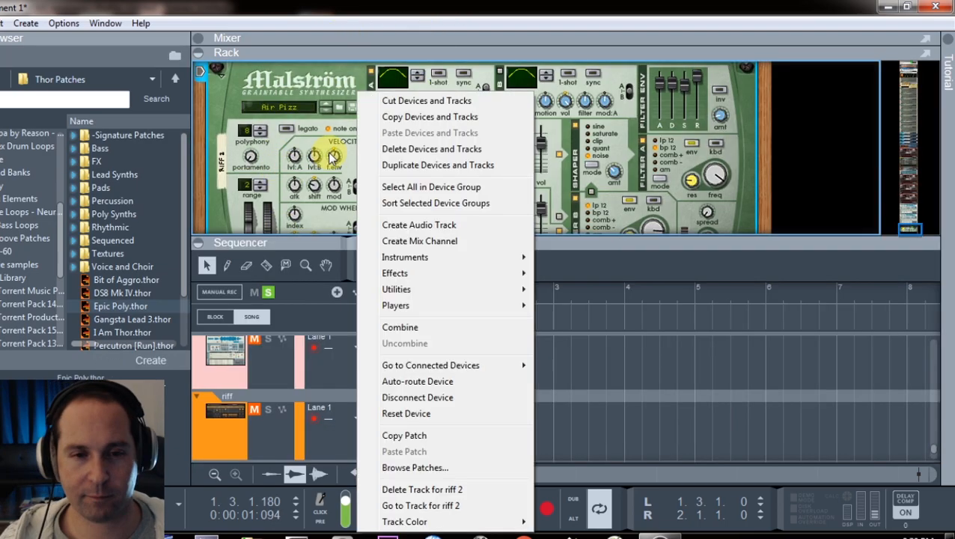
{"action": "left_click", "coordinate": [410, 416]}
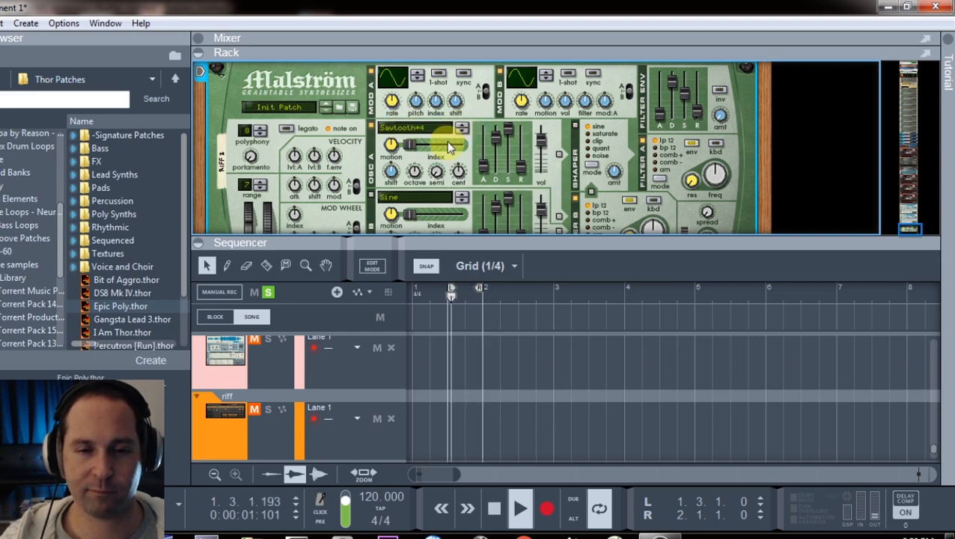
Adjust the envelope of the Malström's Oscillator A and play the sound.
{"action": "left_click_drag", "start_coordinate": [493, 138], "coordinate": [509, 149]}
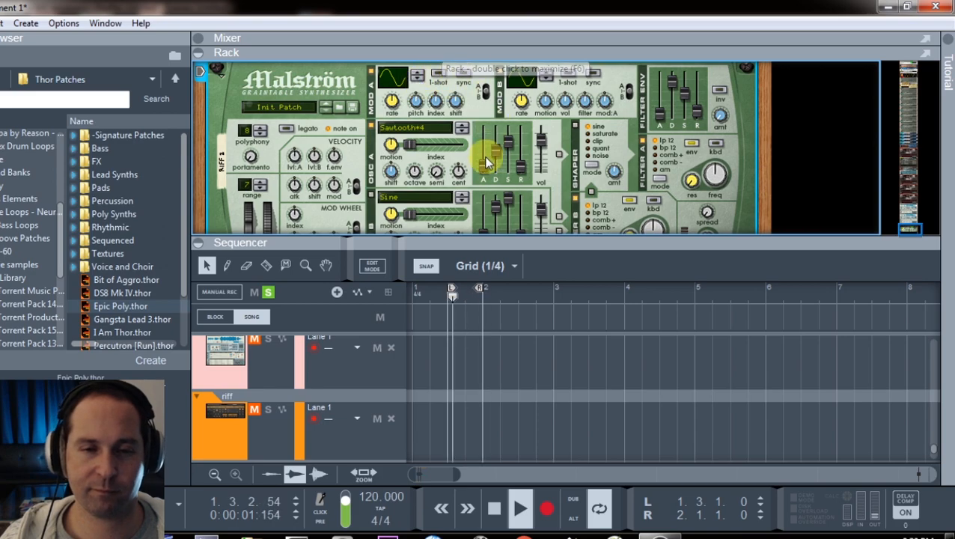
{"action": "key", "text": "space"}
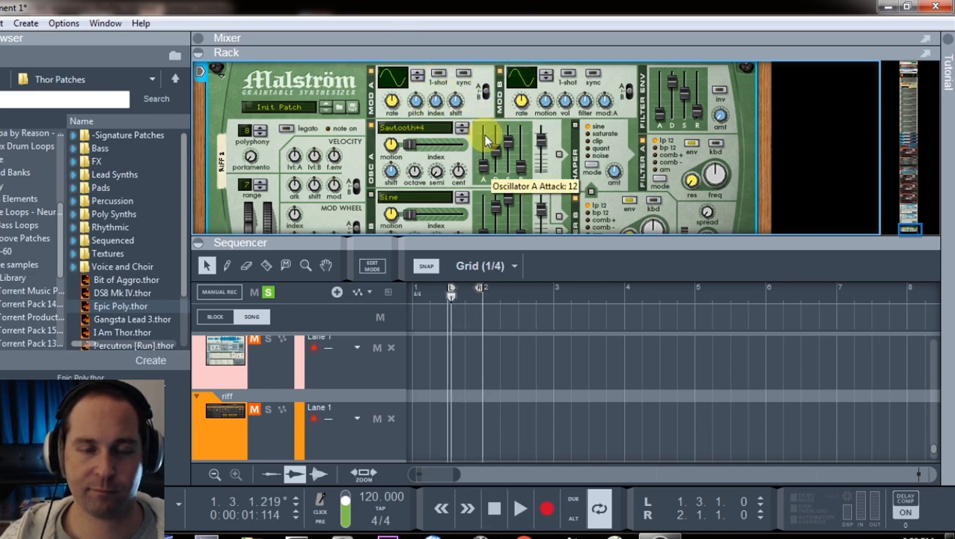
{"action": "key", "text": "space"}
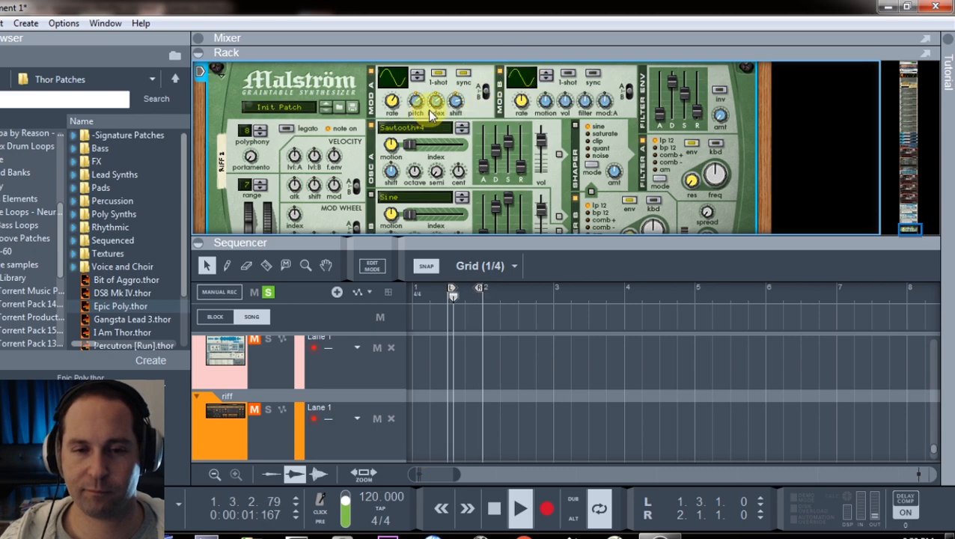
Raise Oscillator A's index, set Modulator A's rate to 1/32 and change its waveform.
{"action": "left_click_drag", "start_coordinate": [418, 149], "coordinate": [442, 152]}
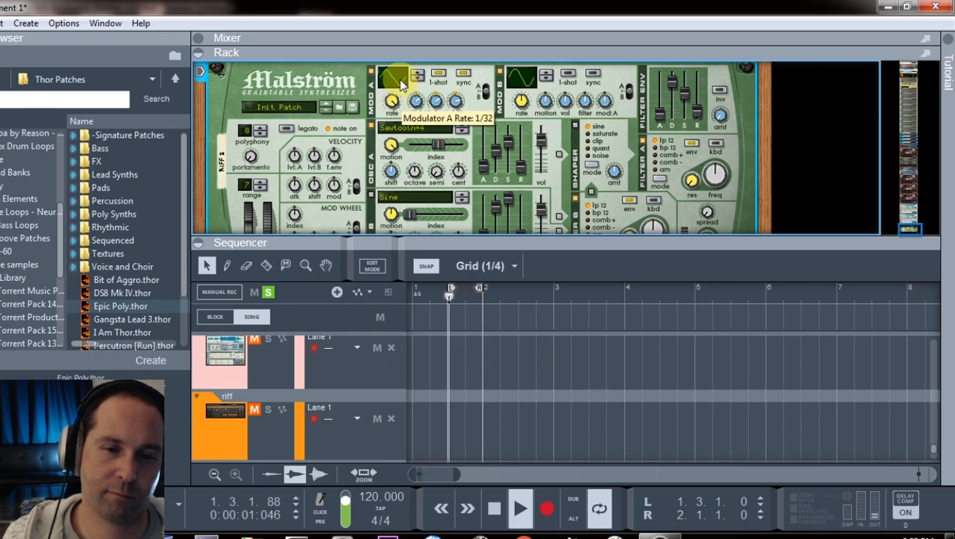
{"action": "left_click_drag", "start_coordinate": [401, 80], "coordinate": [400, 21]}
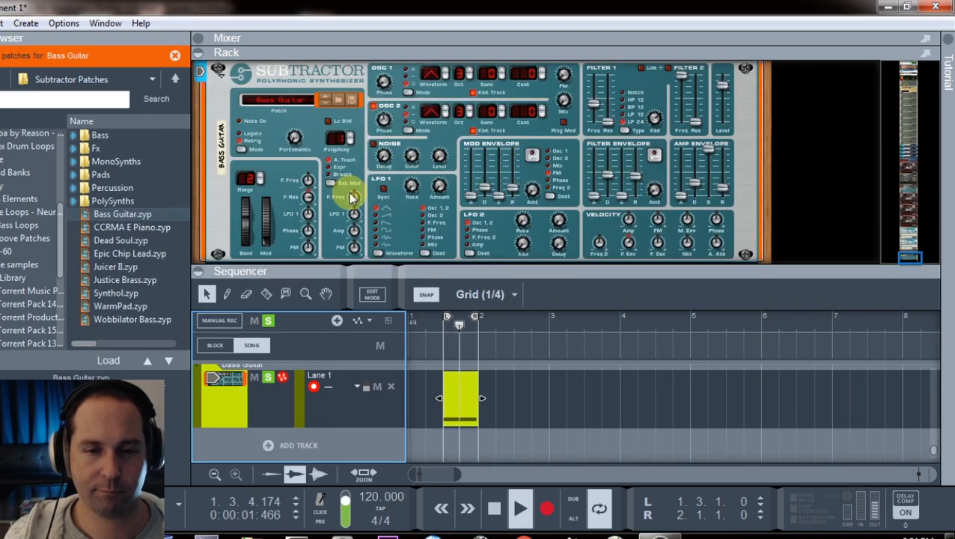
Sync the Subtractor's LFO 1, direct it to FM, raise its amount and adjust its rate.
{"action": "left_click", "coordinate": [384, 189]}
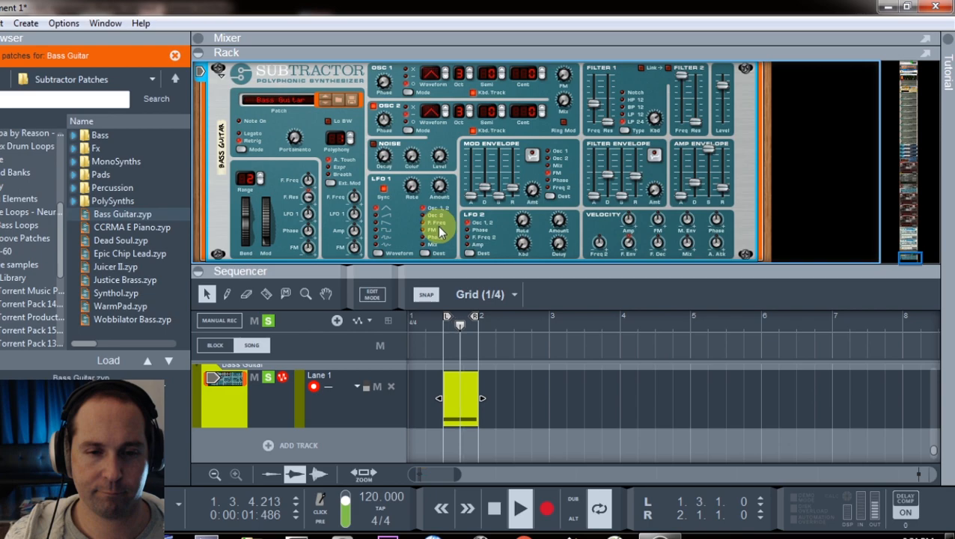
{"action": "left_click_drag", "start_coordinate": [439, 185], "coordinate": [460, 90]}
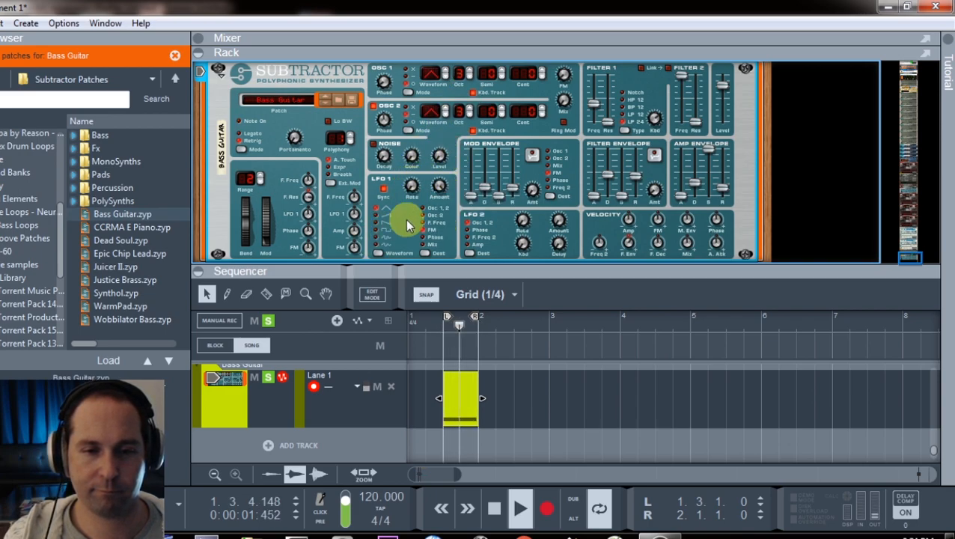
{"action": "mouse_move", "coordinate": [411, 195]}
{"action": "left_mouse_down"}
{"action": "mouse_move", "coordinate": [426, 136]}
{"action": "mouse_move", "coordinate": [410, 213]}
{"action": "mouse_move", "coordinate": [415, 196]}
{"action": "left_mouse_up"}
Raise the Subtractor's oscillator mix and FM amount.
{"action": "mouse_move", "coordinate": [564, 100]}
{"action": "left_mouse_down"}
{"action": "mouse_move", "coordinate": [579, 70]}
{"action": "mouse_move", "coordinate": [581, 89]}
{"action": "mouse_move", "coordinate": [571, 84]}
{"action": "left_mouse_up"}
{"action": "left_click_drag", "start_coordinate": [565, 77], "coordinate": [569, 55]}
With the snap value at 1/128, preview a low key and add two short notes near the start of the Bass Guitar clip.
{"action": "left_click", "coordinate": [442, 352]}
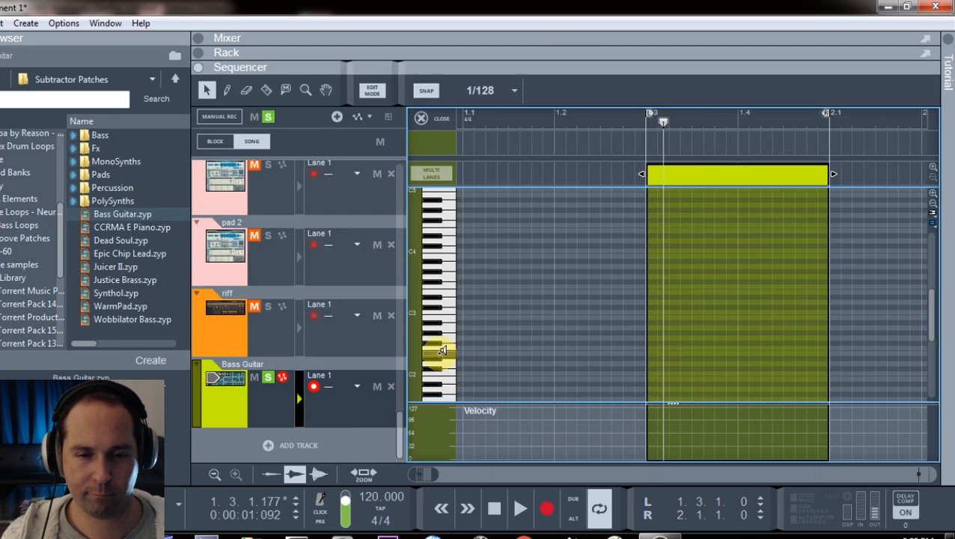
{"action": "double_click", "coordinate": [650, 334]}
{"action": "double_click", "coordinate": [669, 333]}
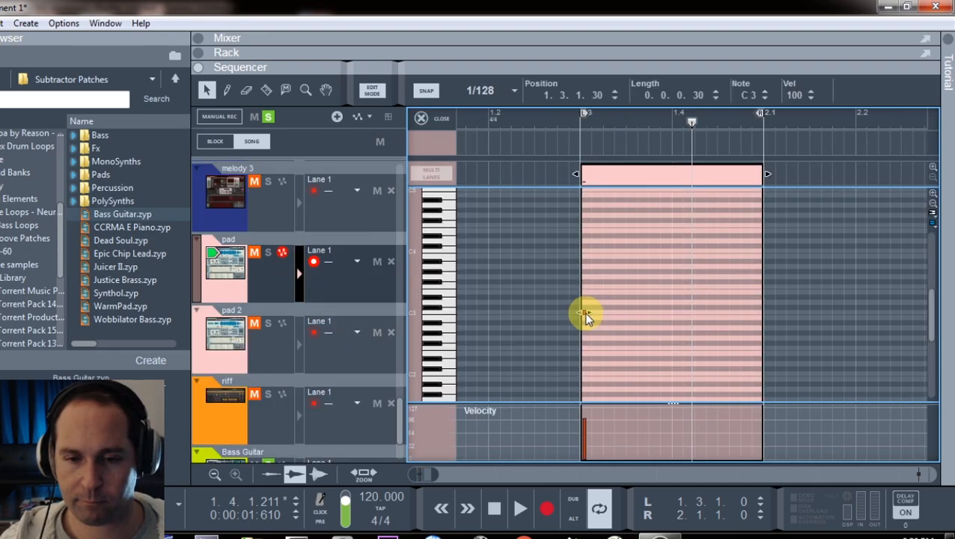
Lengthen the C 3 note in the pad clip so it reaches the end of the clip.
{"action": "left_click_drag", "start_coordinate": [588, 313], "coordinate": [759, 313]}
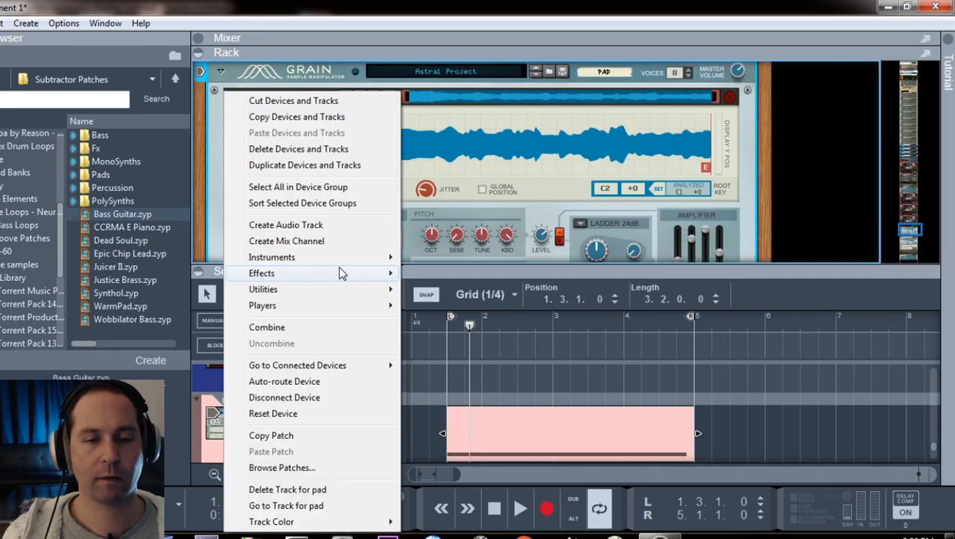
Add an Alligator effect to the pad's Grain synth, reset it to its initial patch and play the pad clip from its start.
{"action": "mouse_move", "coordinate": [340, 274]}
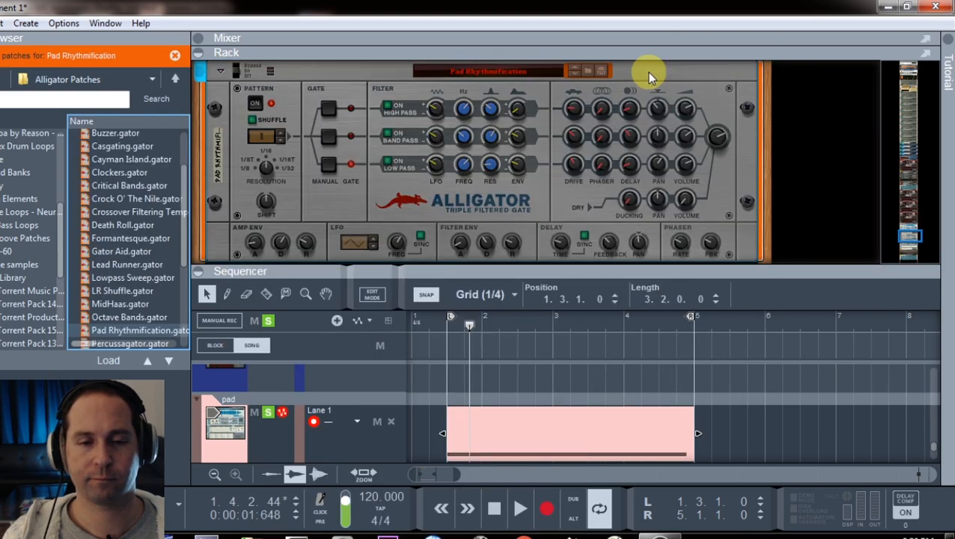
{"action": "right_click", "coordinate": [359, 193]}
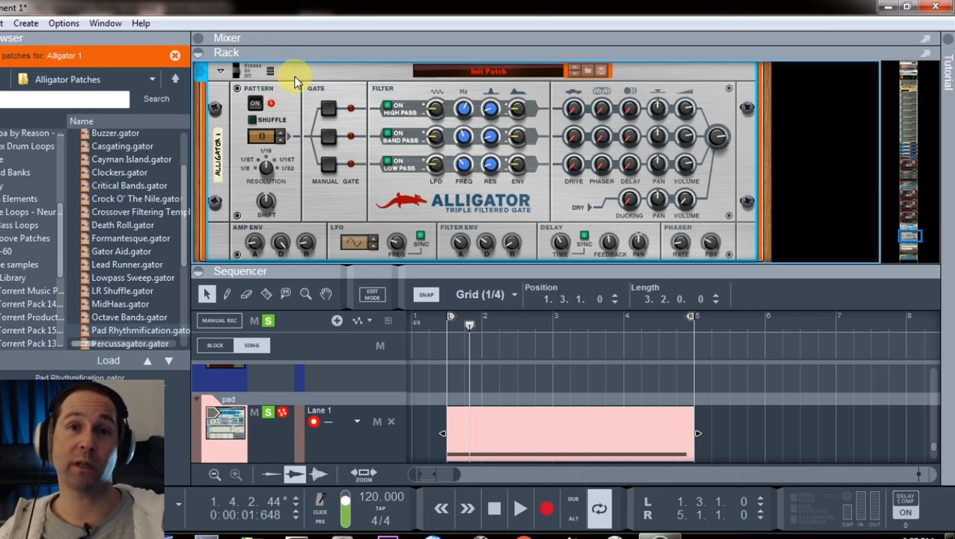
{"action": "left_click_drag", "start_coordinate": [262, 171], "coordinate": [282, 132]}
{"action": "left_click", "coordinate": [452, 328]}
{"action": "key", "text": "space"}
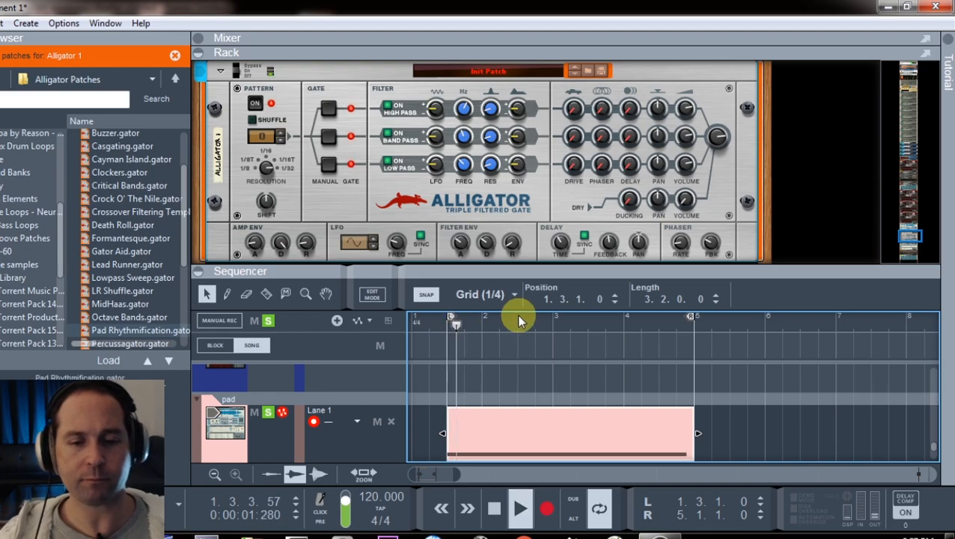
Raise the Alligator's high pass and band pass LFO amounts, adjust its filter envelope amount and set the high pass resonance to 52%.
{"action": "left_click", "coordinate": [438, 111]}
{"action": "left_click_drag", "start_coordinate": [440, 112], "coordinate": [439, 91]}
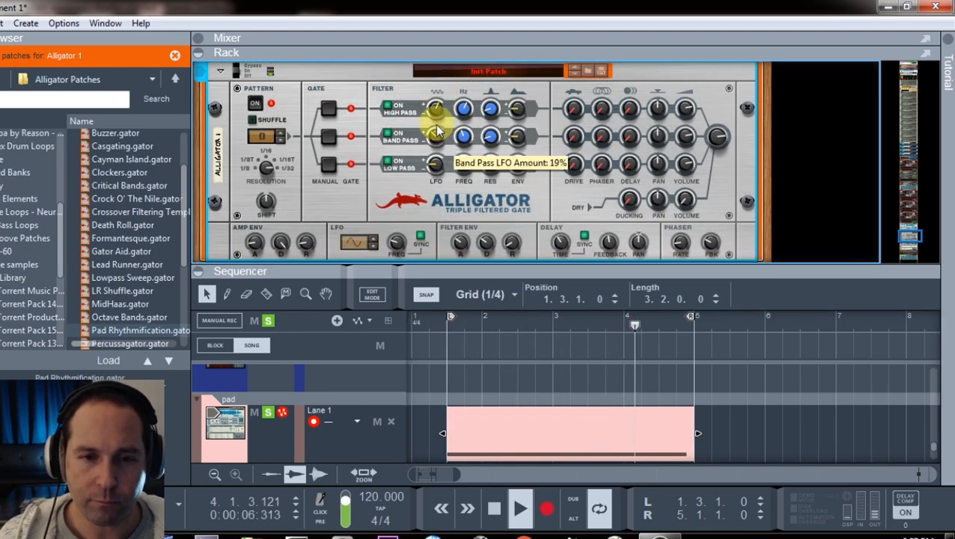
{"action": "left_click_drag", "start_coordinate": [522, 153], "coordinate": [529, 140]}
{"action": "left_click_drag", "start_coordinate": [490, 105], "coordinate": [492, 96]}
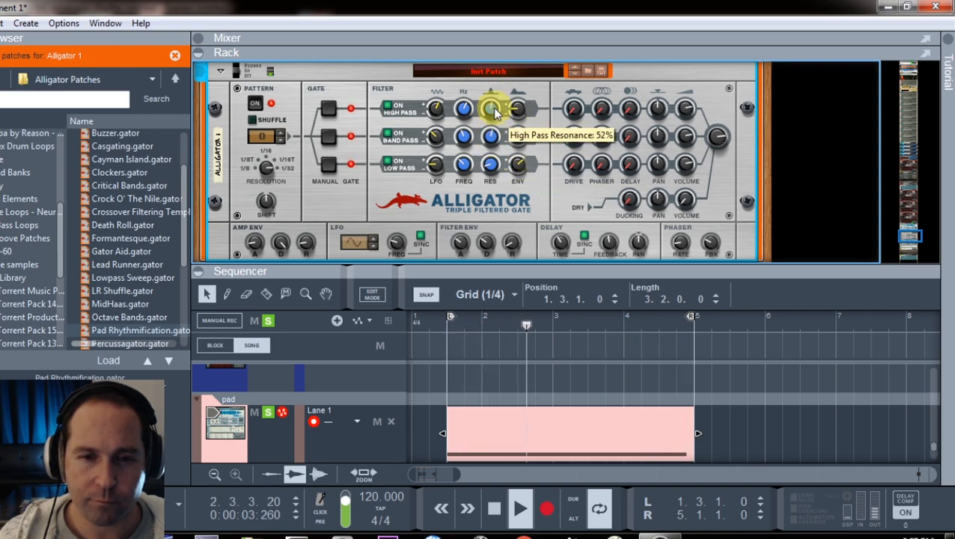
{"action": "left_click_drag", "start_coordinate": [432, 134], "coordinate": [433, 119]}
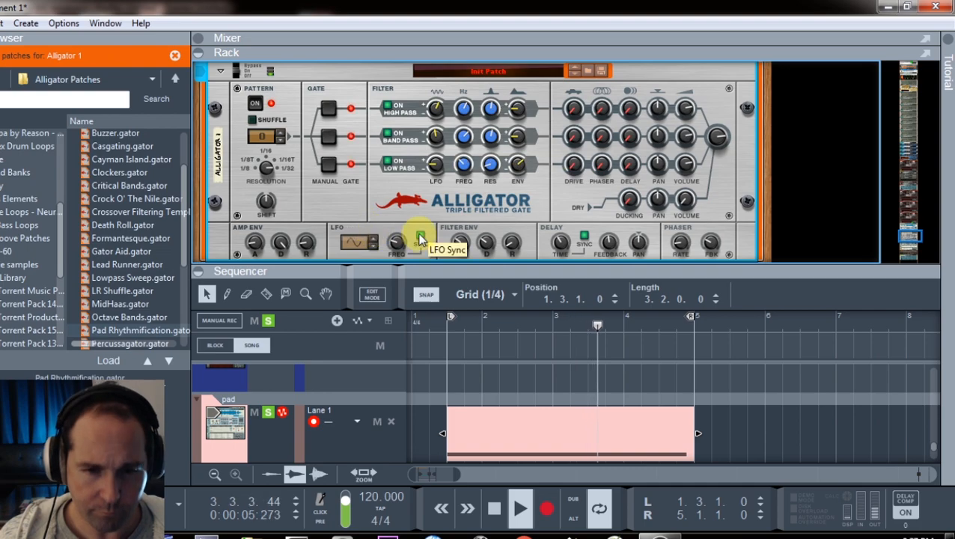
Switch the Alligator's LFO to a square waveform and adjust its synced frequency.
{"action": "scroll", "coordinate": [370, 205], "scroll_direction": "down", "scroll_amount": 1}
{"action": "left_click", "coordinate": [370, 199]}
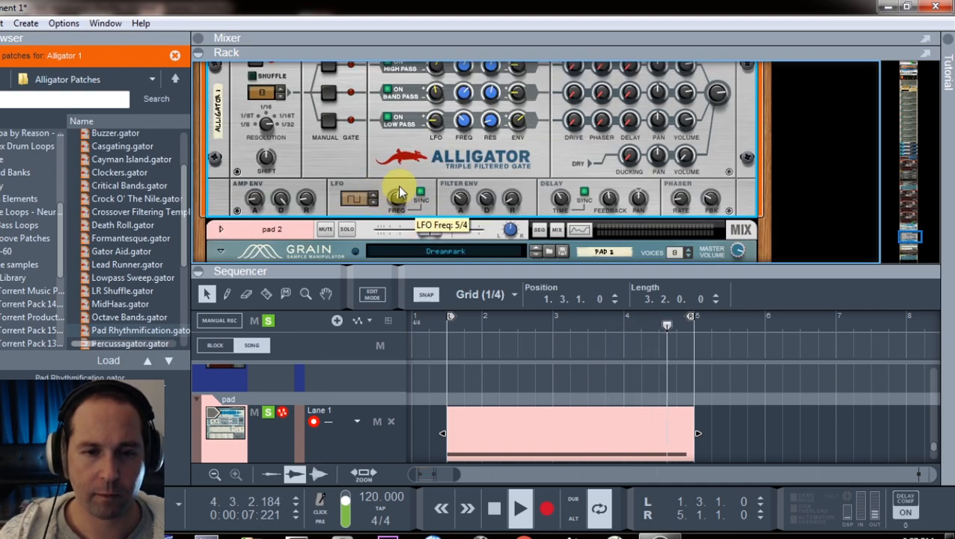
{"action": "left_click_drag", "start_coordinate": [400, 170], "coordinate": [400, 196]}
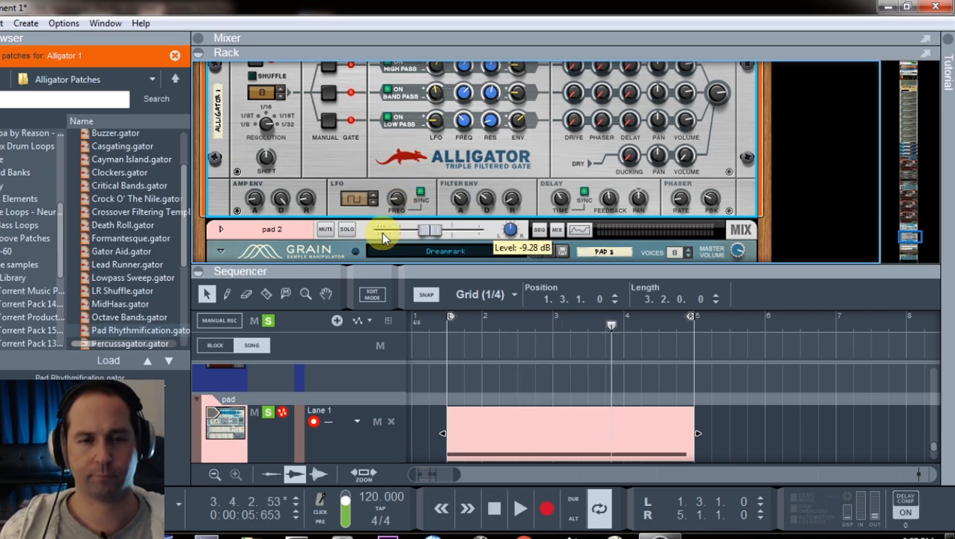
Adjust the Alligator's pattern resolution and its filter envelope decay and release while the pad plays.
{"action": "scroll", "coordinate": [380, 234], "scroll_direction": "up", "scroll_amount": 2}
{"action": "left_click_drag", "start_coordinate": [266, 169], "coordinate": [268, 9]}
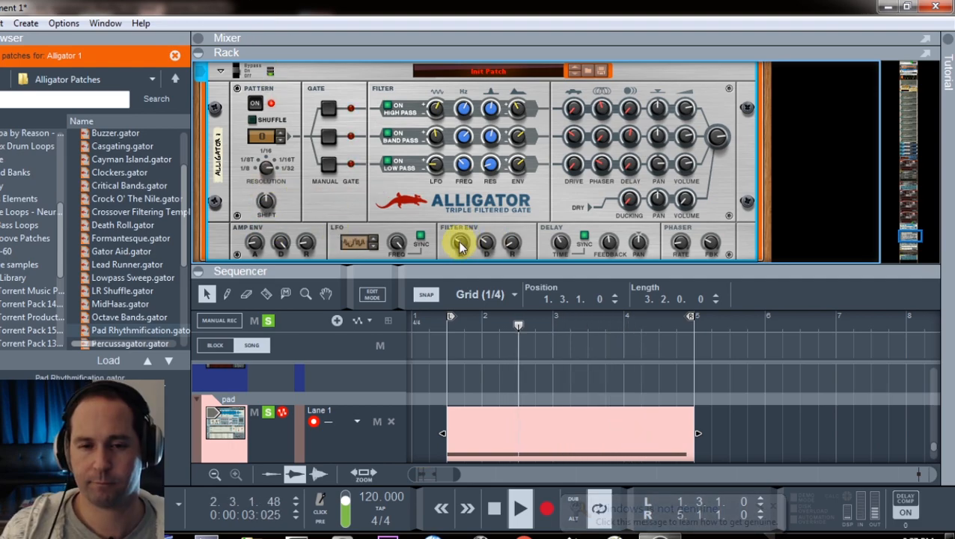
{"action": "scroll", "coordinate": [490, 252], "scroll_direction": "down", "scroll_amount": 5}
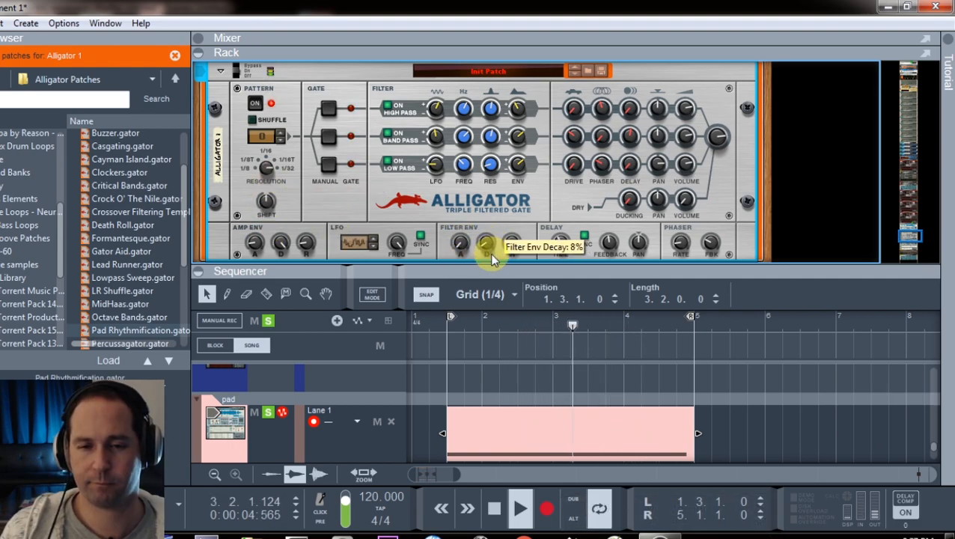
{"action": "left_click_drag", "start_coordinate": [512, 246], "coordinate": [514, 214]}
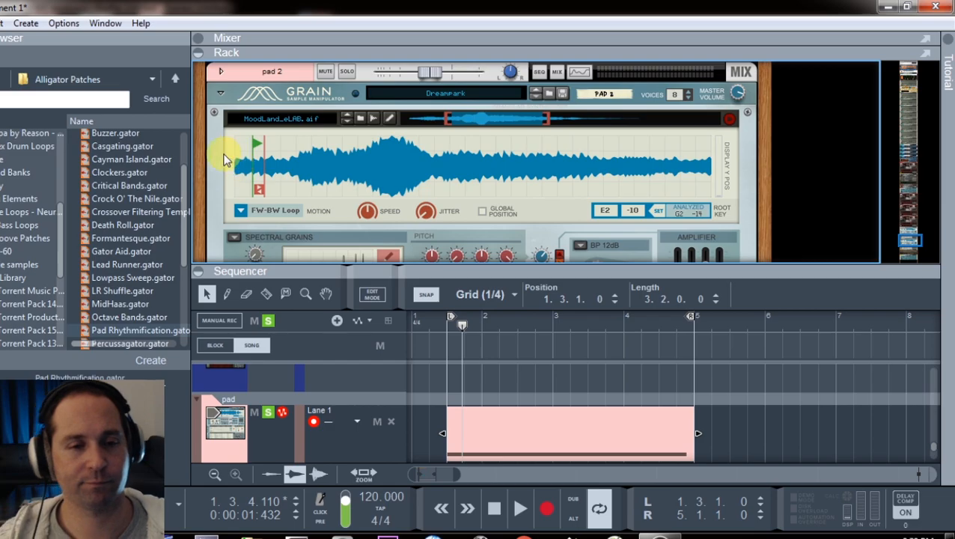
Add a Synchronous effect to the pad 2 Grain device and reset it to its initial patch.
{"action": "right_click", "coordinate": [230, 160]}
{"action": "left_click", "coordinate": [659, 137]}
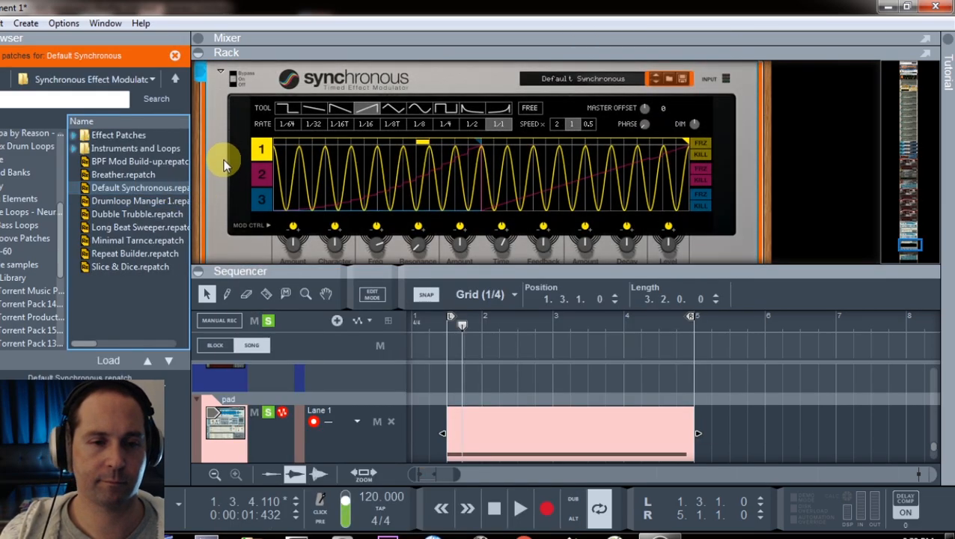
{"action": "right_click", "coordinate": [227, 163]}
{"action": "left_click", "coordinate": [273, 414]}
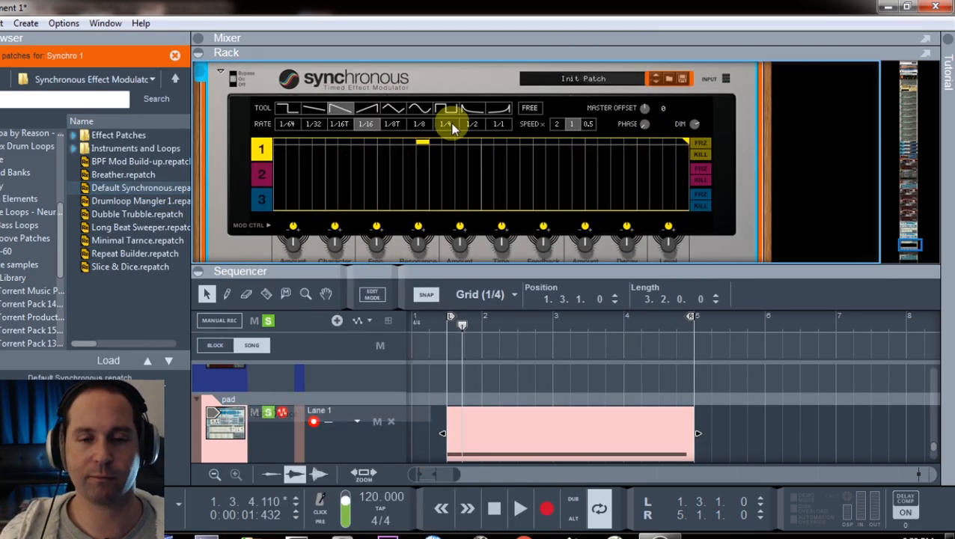
{"action": "scroll", "coordinate": [460, 136], "scroll_direction": "down", "scroll_amount": 4}
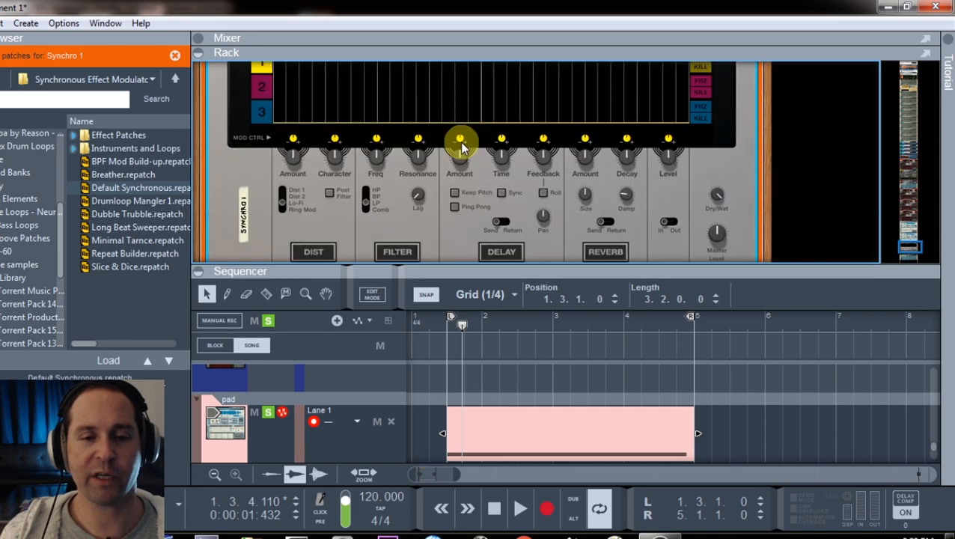
Raise the modulation amount of Synchronous curve 1 on the filter frequency.
{"action": "scroll", "coordinate": [456, 210], "scroll_direction": "up", "scroll_amount": 2}
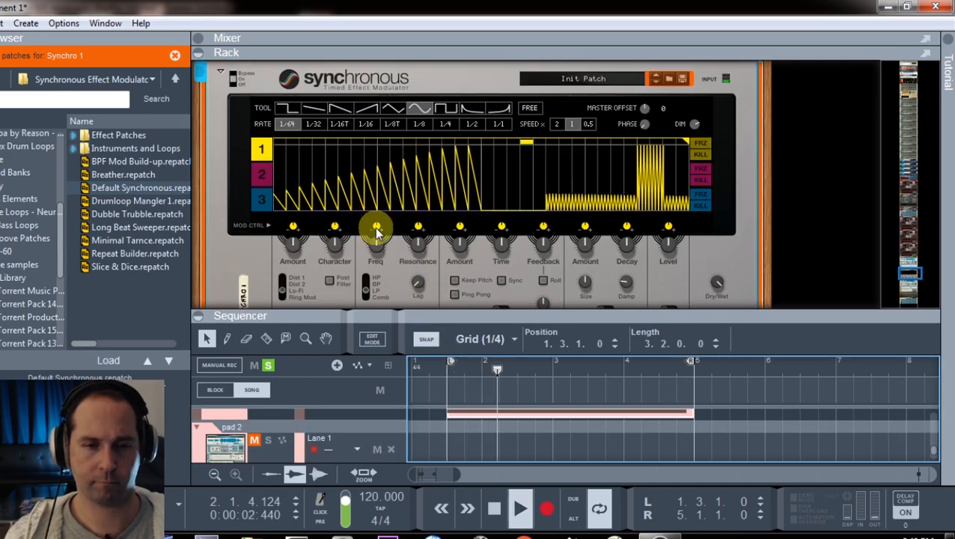
{"action": "left_click_drag", "start_coordinate": [377, 233], "coordinate": [383, 184]}
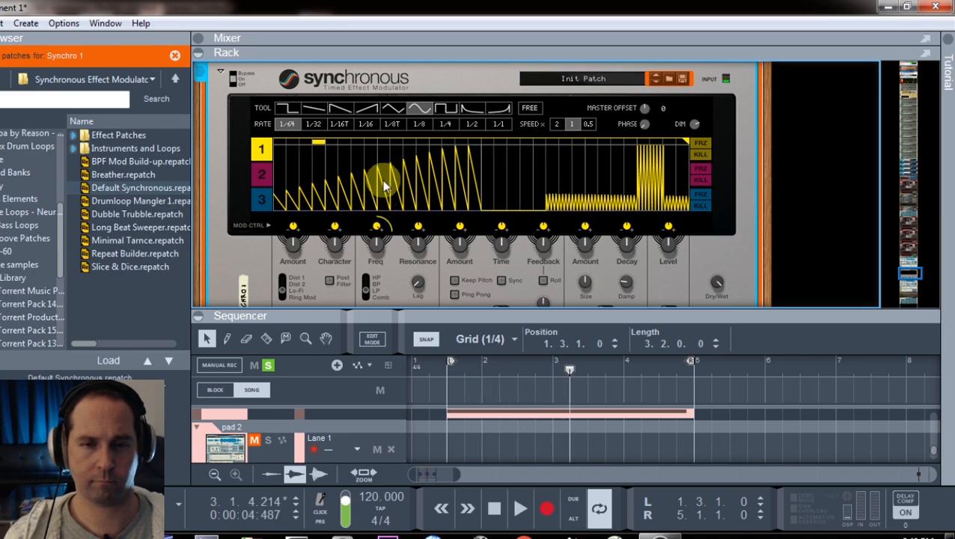
{"action": "scroll", "coordinate": [309, 209], "scroll_direction": "down", "scroll_amount": 2}
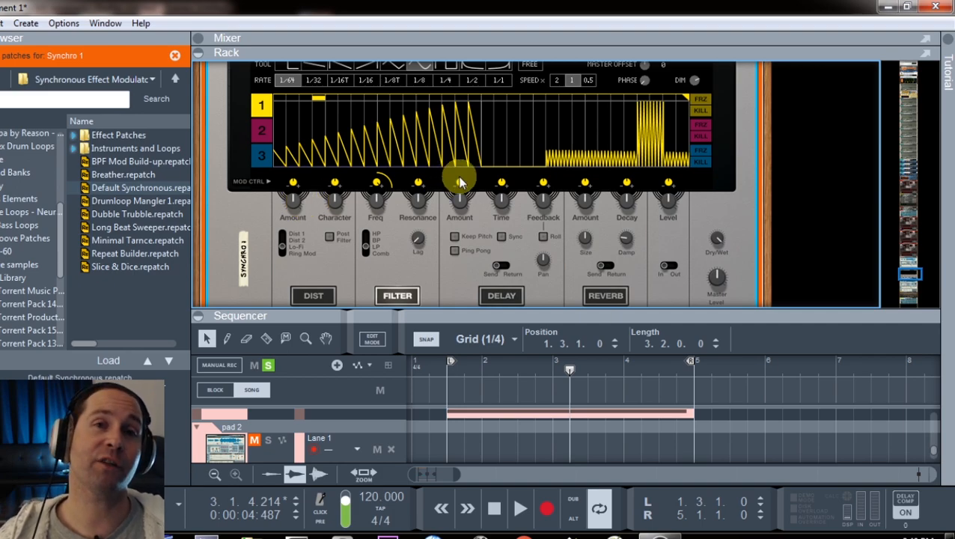
{"action": "mouse_move", "coordinate": [463, 204]}
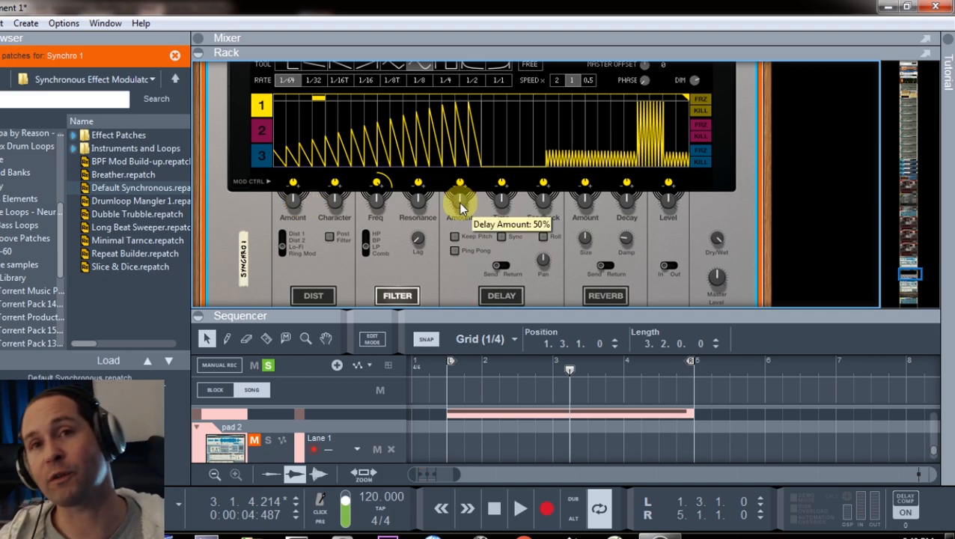
{"action": "scroll", "coordinate": [417, 203], "scroll_direction": "down", "scroll_amount": 1}
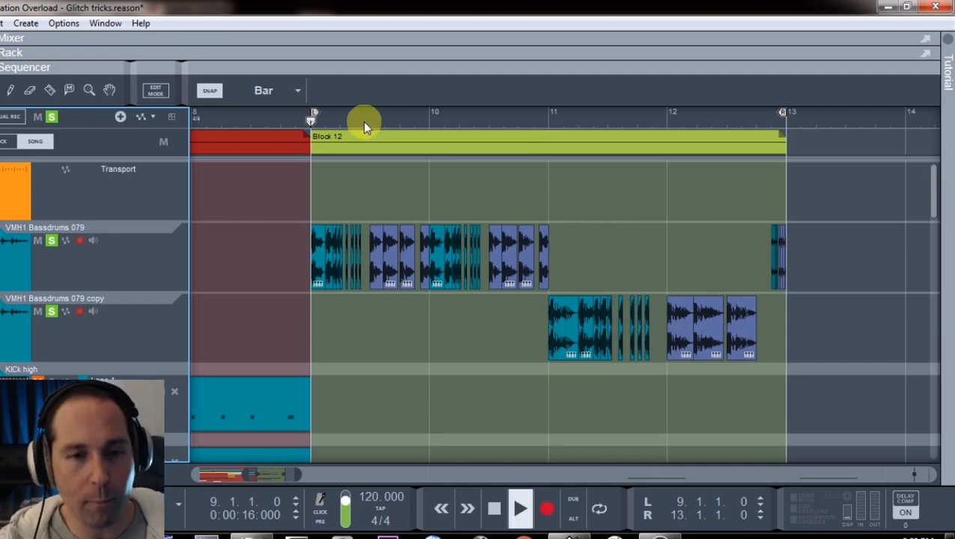
Turn on looping for Block 12 and play through the sliced bass drum clips.
{"action": "left_click", "coordinate": [605, 507]}
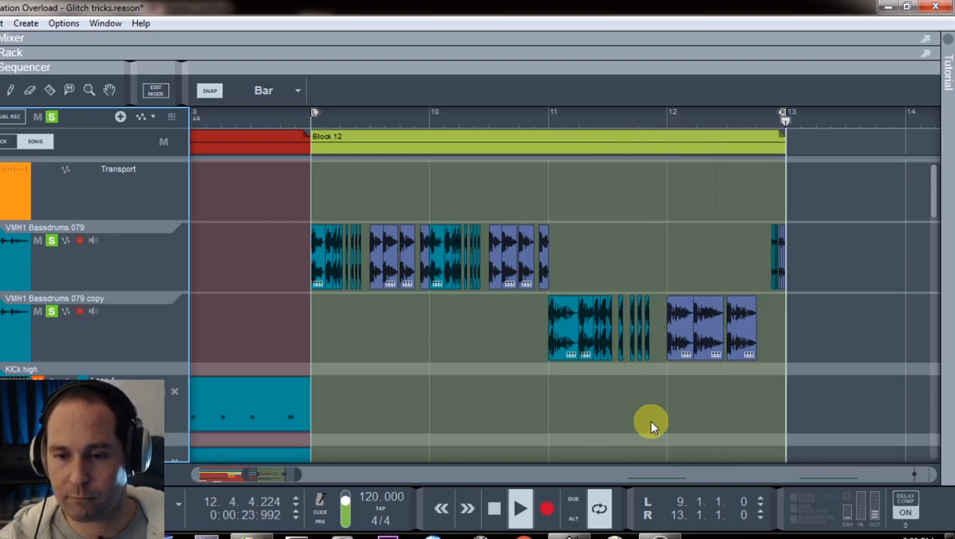
{"action": "key", "text": "space"}
Set a fade-in and fade-out of 30 on the four short slices after bar 11 in the VMH1 Bassdrums 079 copy track.
{"action": "left_click_drag", "start_coordinate": [650, 223], "coordinate": [618, 358]}
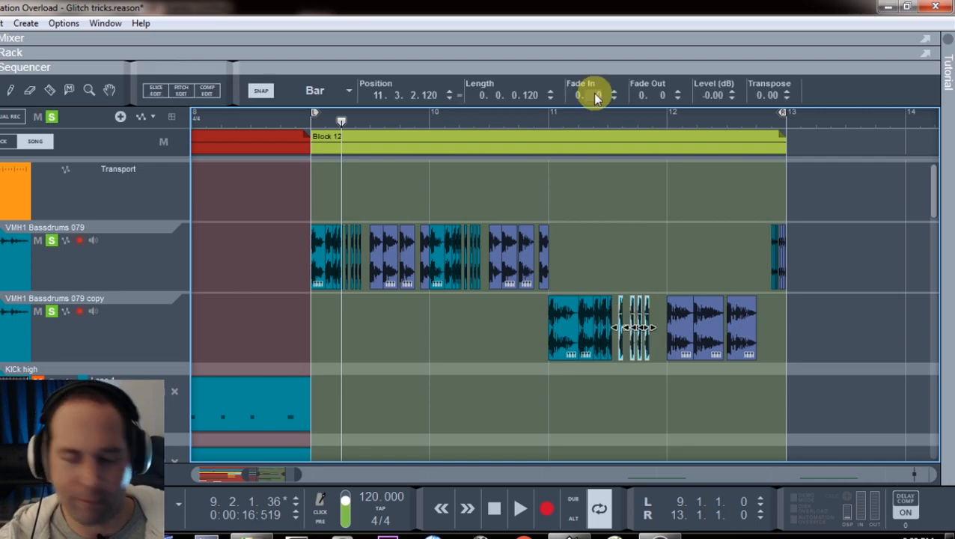
{"action": "double_click", "coordinate": [595, 95]}
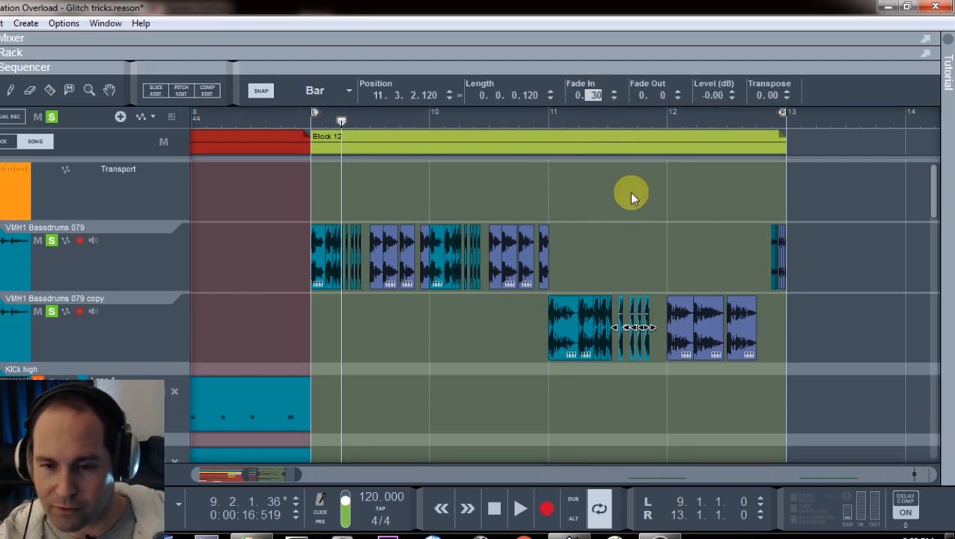
{"action": "key", "text": "Return"}
{"action": "double_click", "coordinate": [661, 95]}
{"action": "type", "text": "3"}
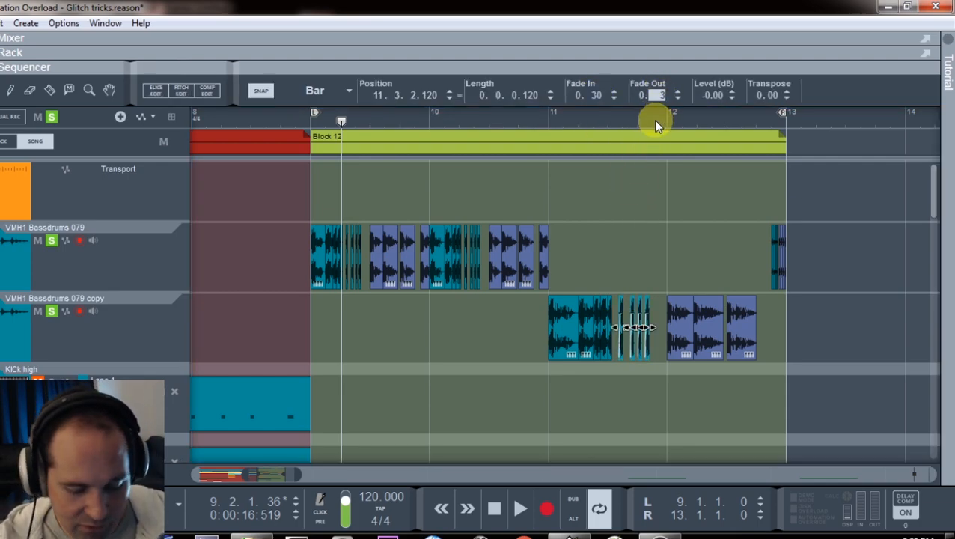
{"action": "type", "text": "0"}
{"action": "key", "text": "Return"}
{"action": "left_click", "coordinate": [657, 202]}
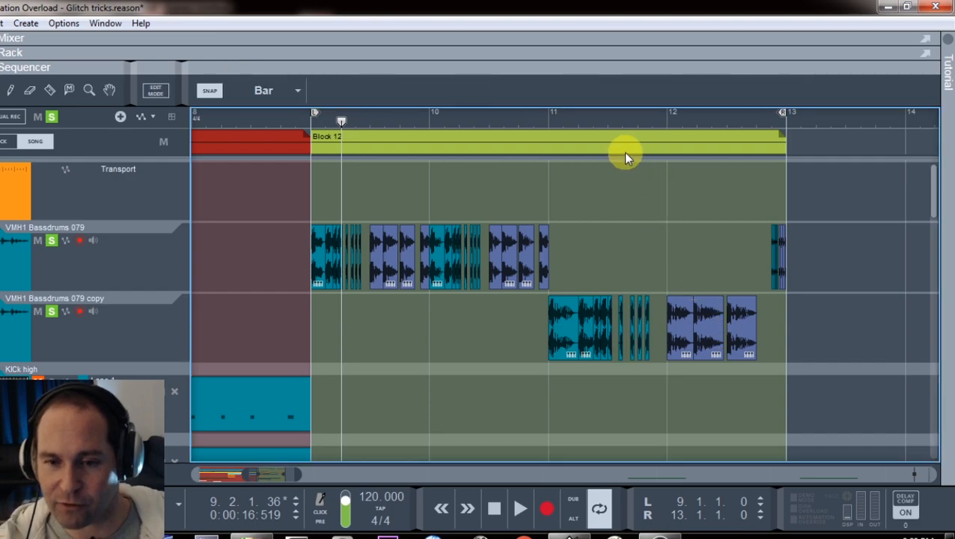
Play back the faded slices after bar 11 and examine the adjoining group of slices at the bar's start.
{"action": "left_click", "coordinate": [597, 117]}
{"action": "key", "text": "space"}
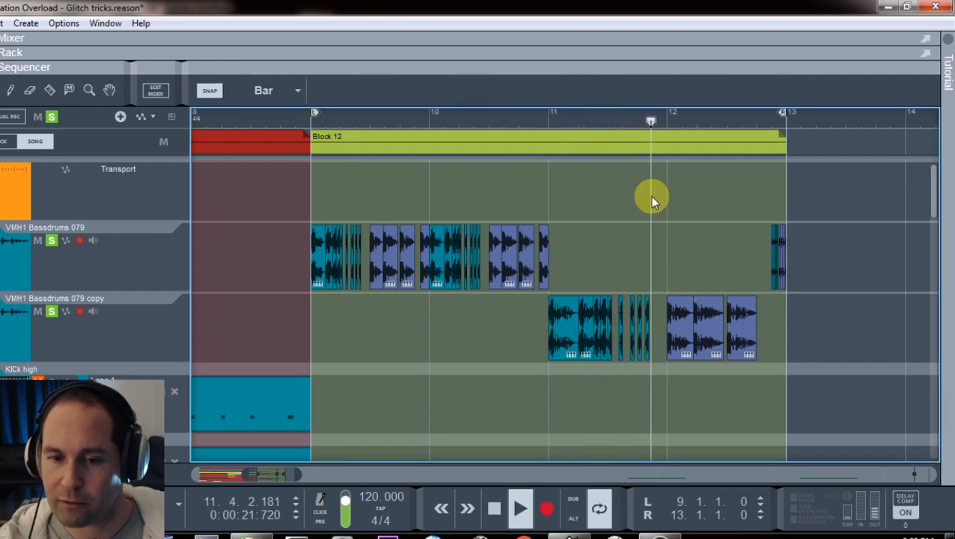
{"action": "key", "text": "space"}
{"action": "left_click_drag", "start_coordinate": [615, 292], "coordinate": [566, 350]}
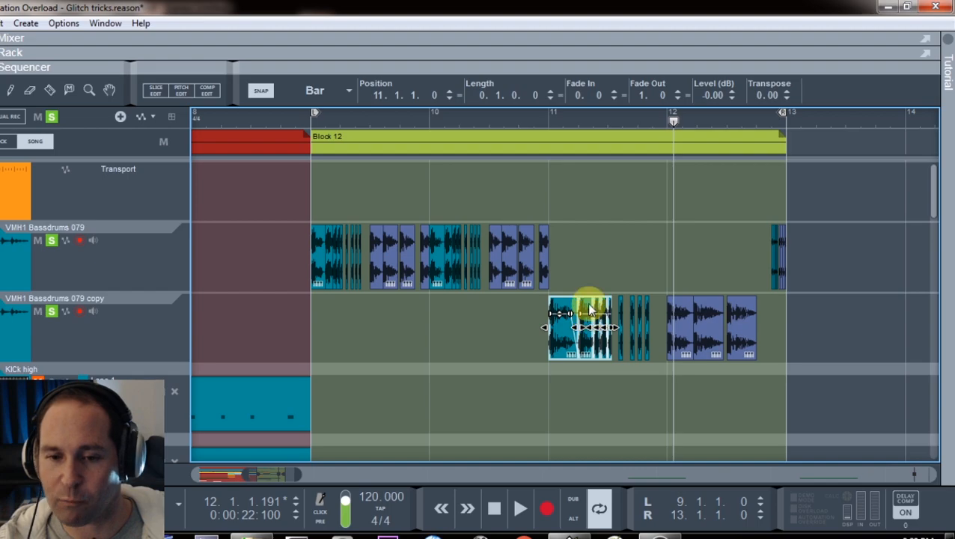
{"action": "left_click", "coordinate": [580, 234]}
{"action": "key", "text": "space"}
{"action": "key", "text": "space"}
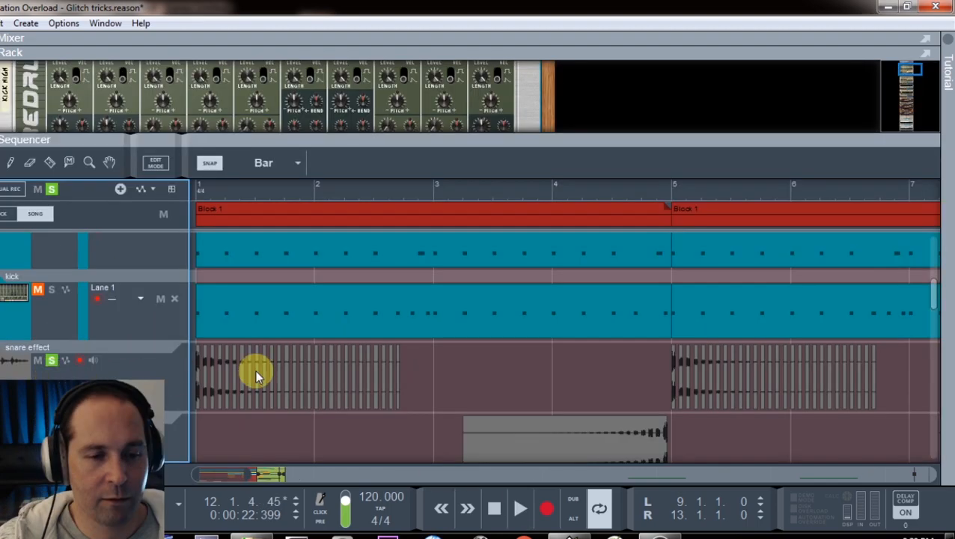
Play the sliced snare effect clips in the first Block 1.
{"action": "left_click", "coordinate": [290, 191]}
{"action": "key", "text": "space"}
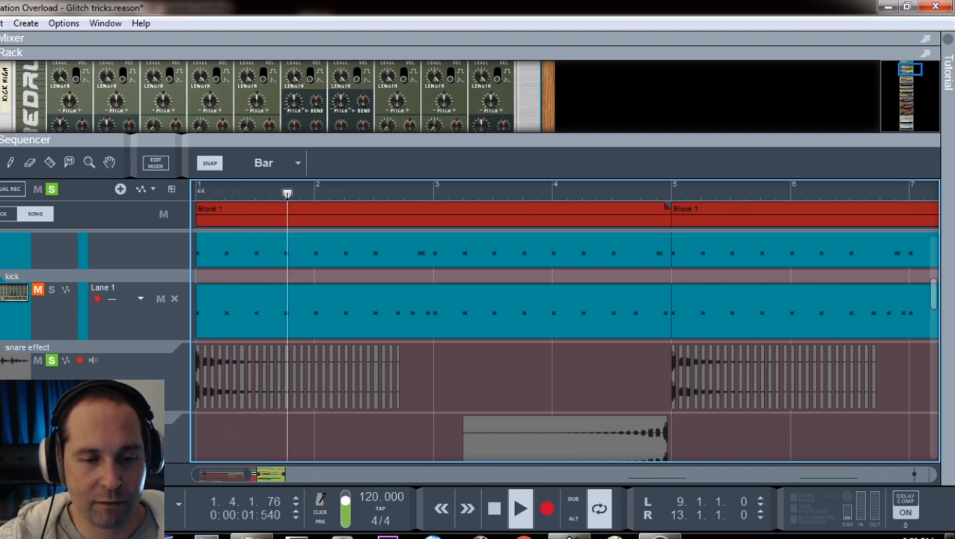
{"action": "key", "text": "space"}
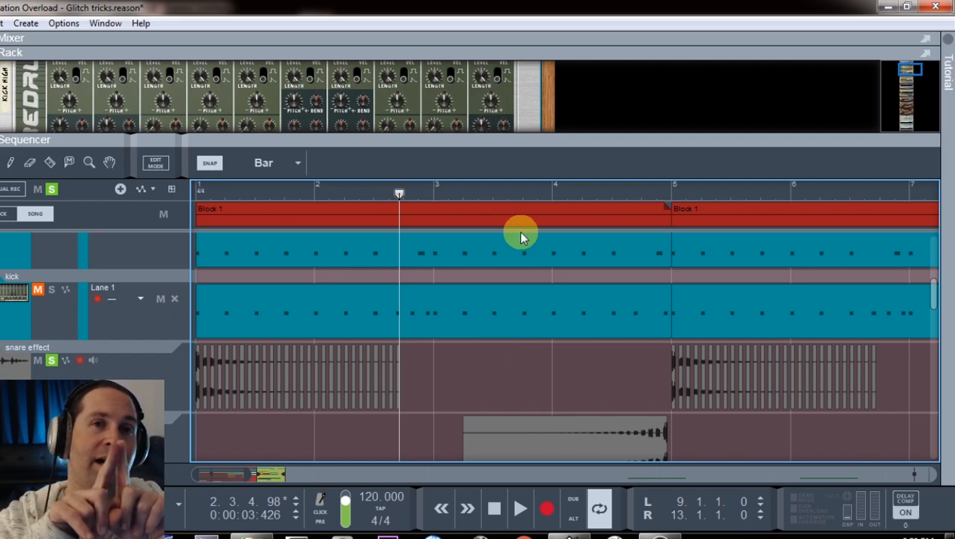
Set the snap value to 1/32 and briefly switch to the Razor tool over the snare effect slices.
{"action": "left_click", "coordinate": [279, 163]}
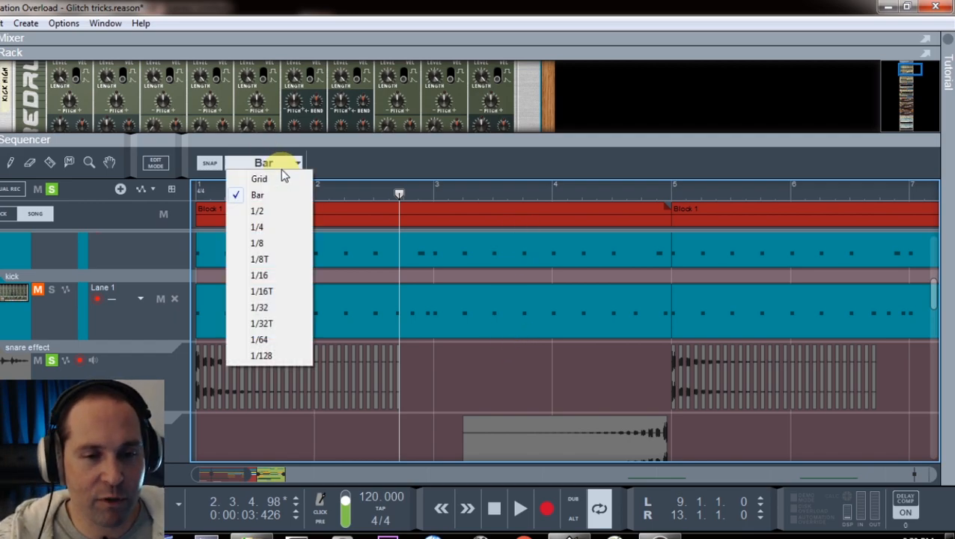
{"action": "left_click", "coordinate": [270, 277]}
{"action": "left_click", "coordinate": [50, 163]}
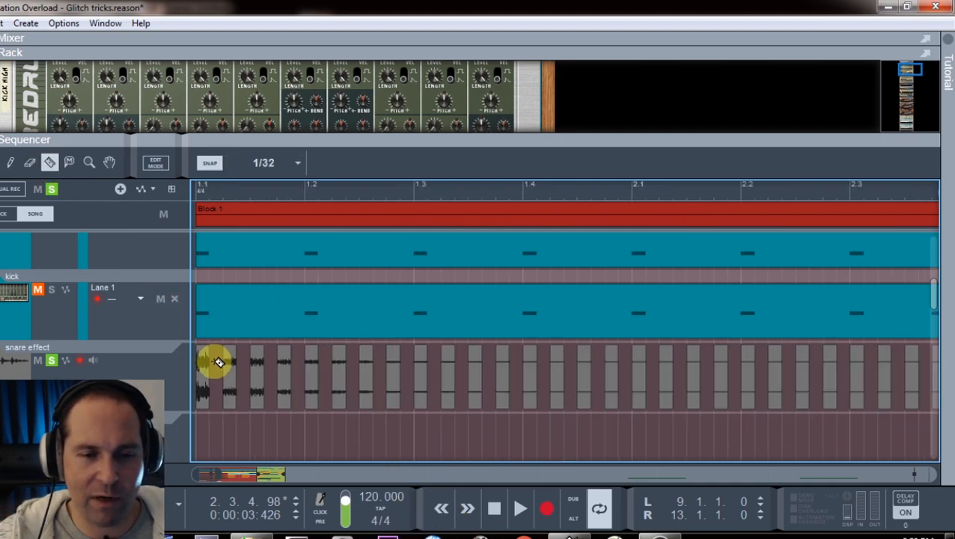
{"action": "key", "text": "q"}
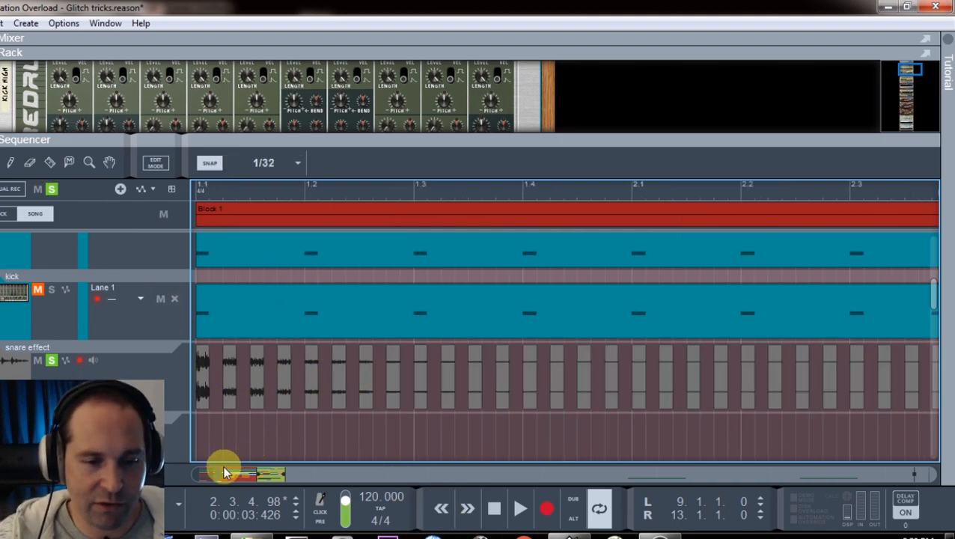
Play the snare effect track from bar 1, and solo snare effect 2 to hear its clip before bar 5.
{"action": "left_click_drag", "start_coordinate": [221, 474], "coordinate": [269, 474]}
{"action": "left_click_drag", "start_coordinate": [283, 187], "coordinate": [55, 252]}
{"action": "key", "text": "space"}
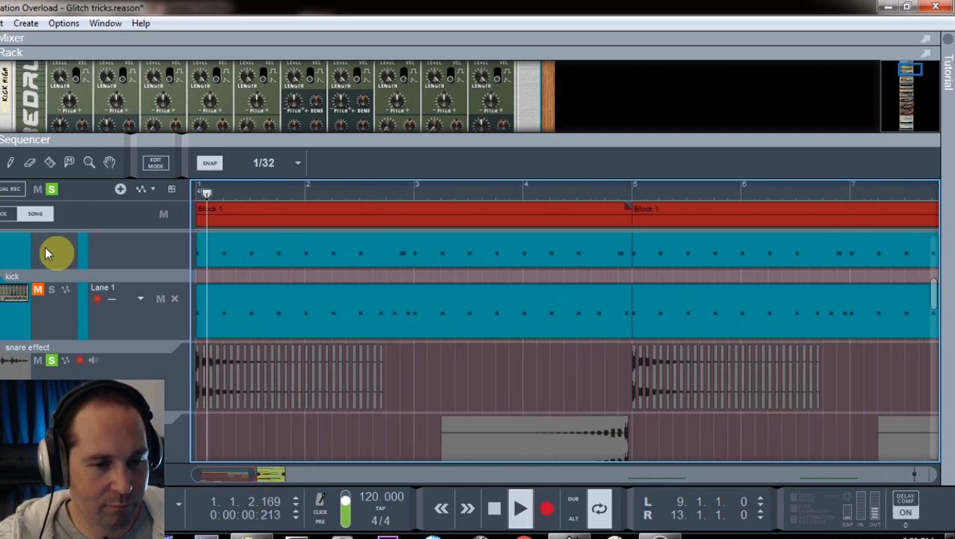
{"action": "scroll", "coordinate": [540, 310], "scroll_direction": "down", "scroll_amount": 3}
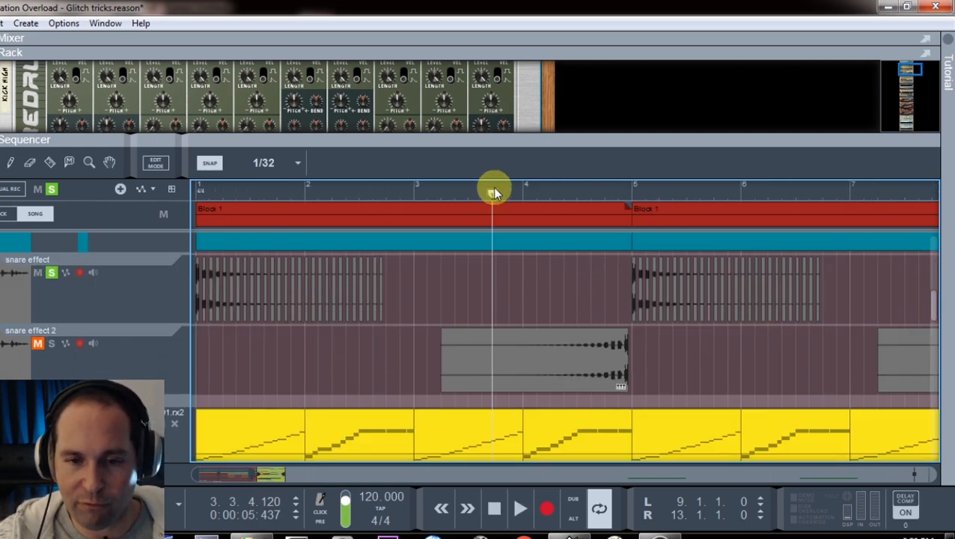
{"action": "left_click", "coordinate": [588, 191]}
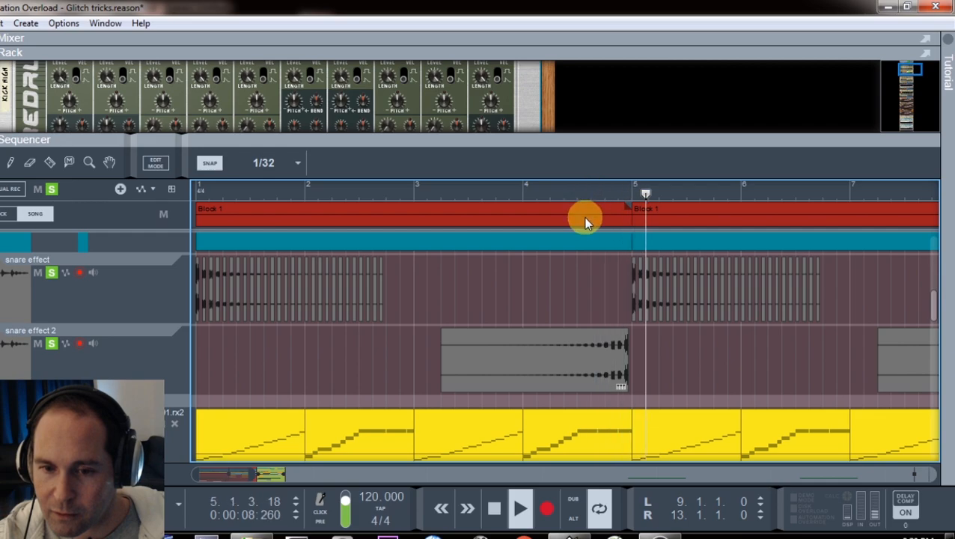